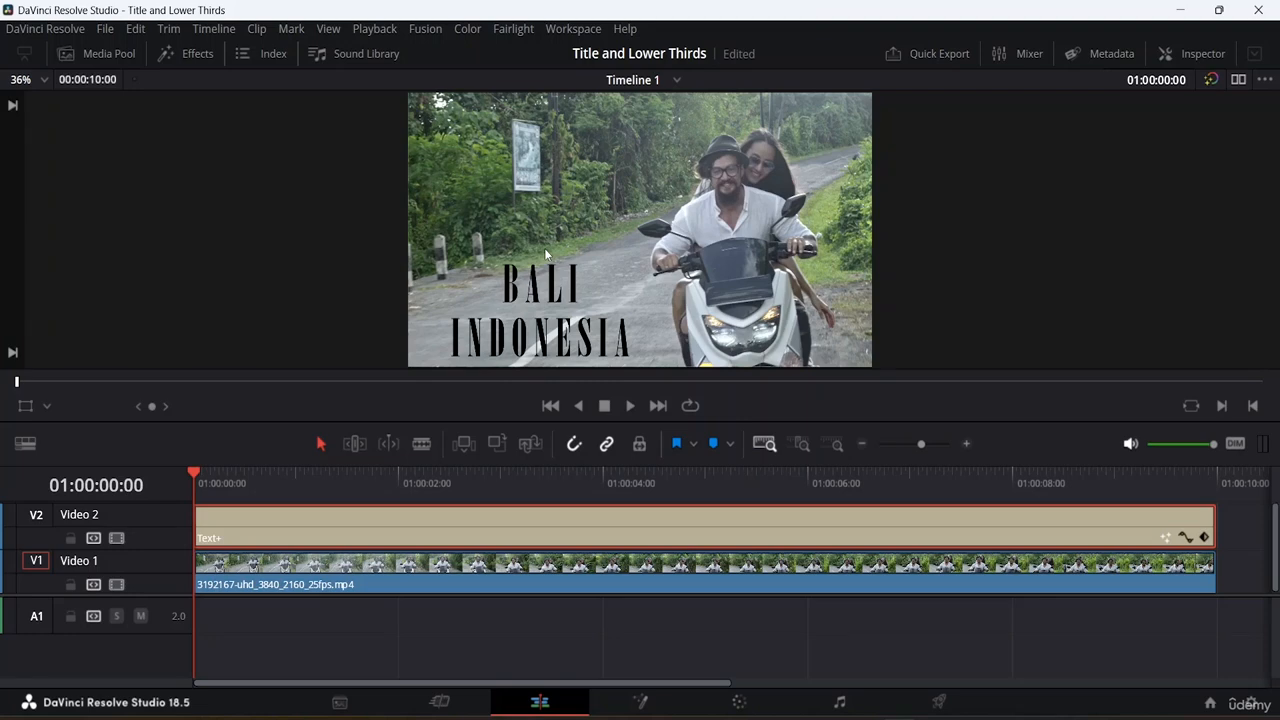
# Check the BALI INDONESIA title at the timeline's end and start, and examine the Text+ title's text properties and keyframe controls
pyautogui.press('End')
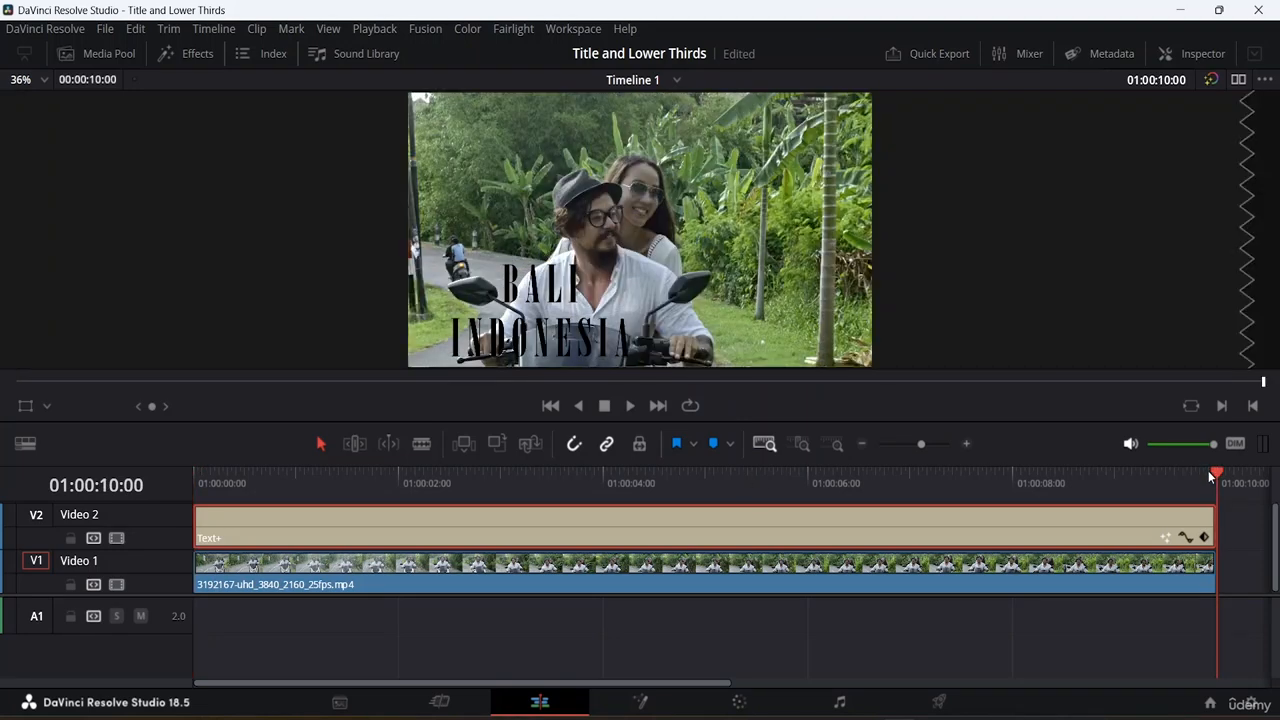
pyautogui.moveTo(1208, 475); pyautogui.dragTo(0, 460)
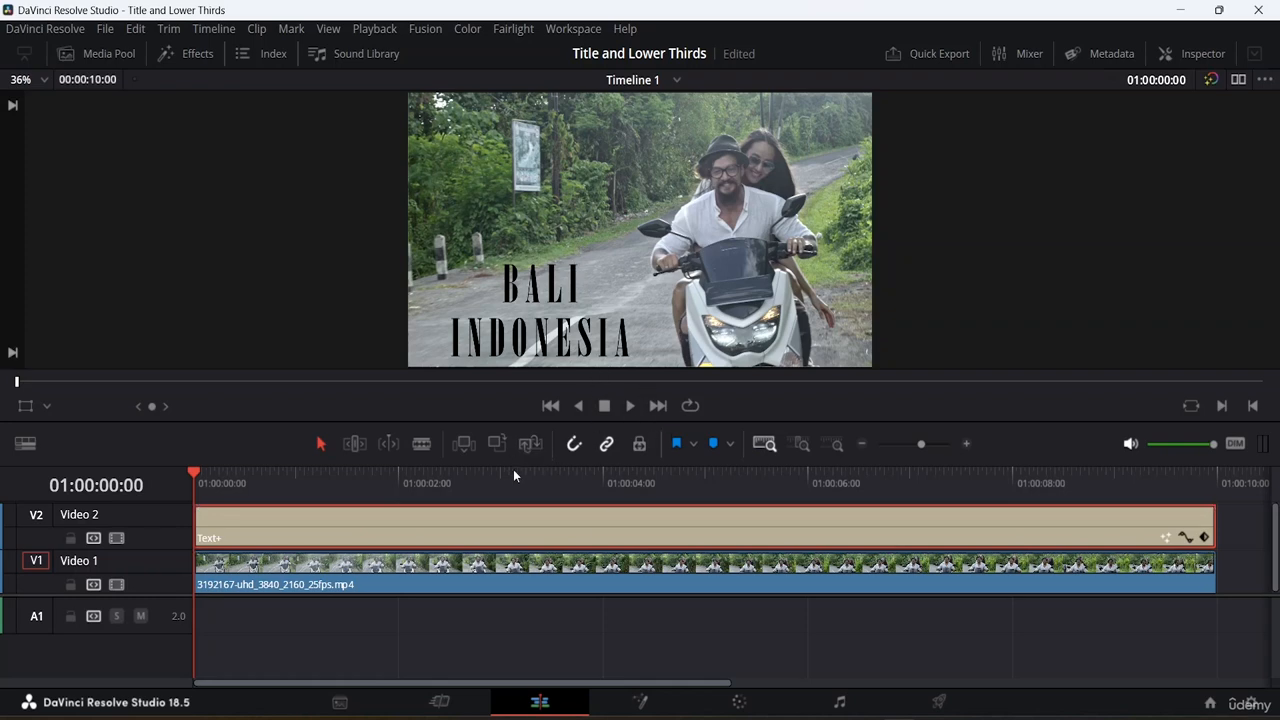
pyautogui.click(296, 585)
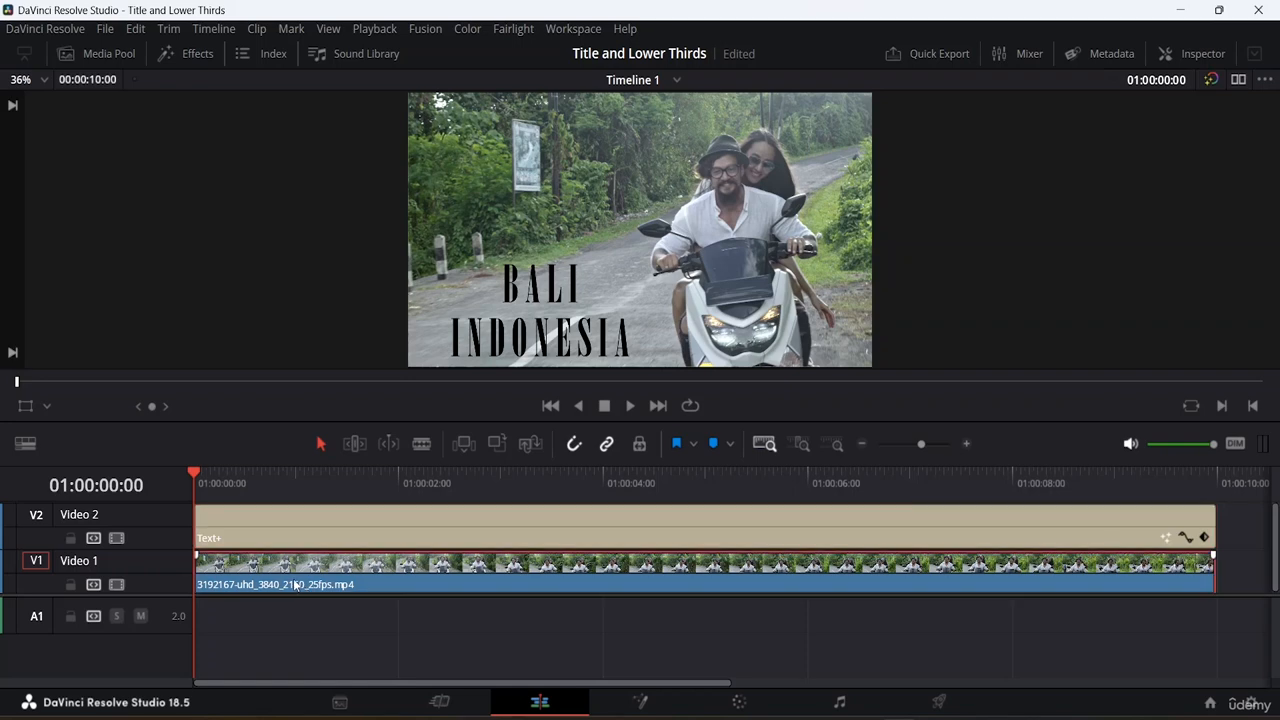
pyautogui.click(281, 534)
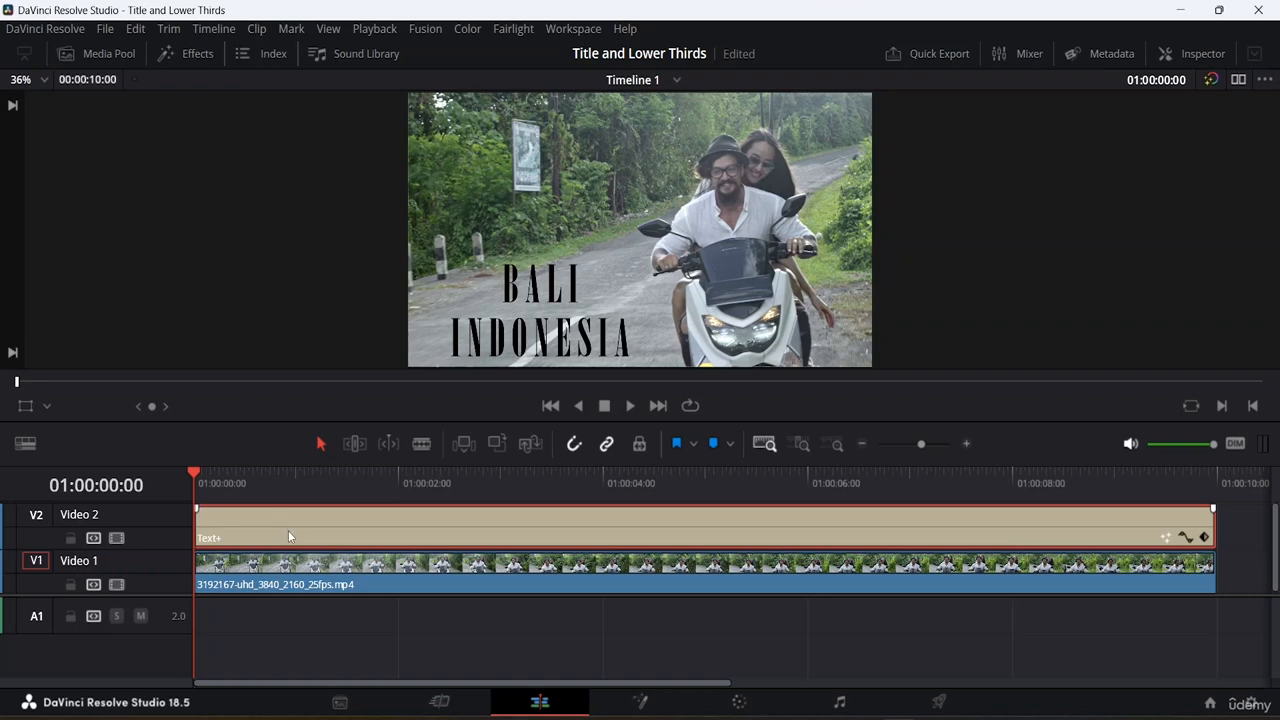
pyautogui.click(1195, 55)
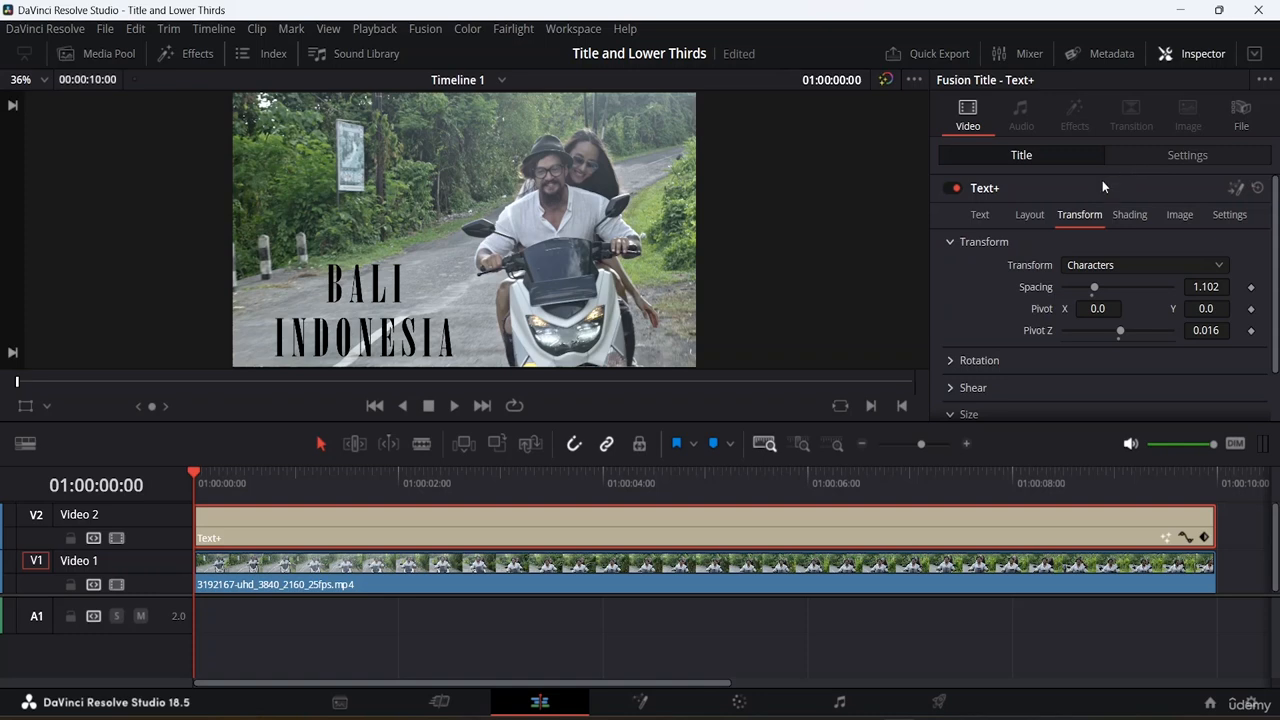
pyautogui.click(985, 217)
pyautogui.scroll(-1, 1007, 215)
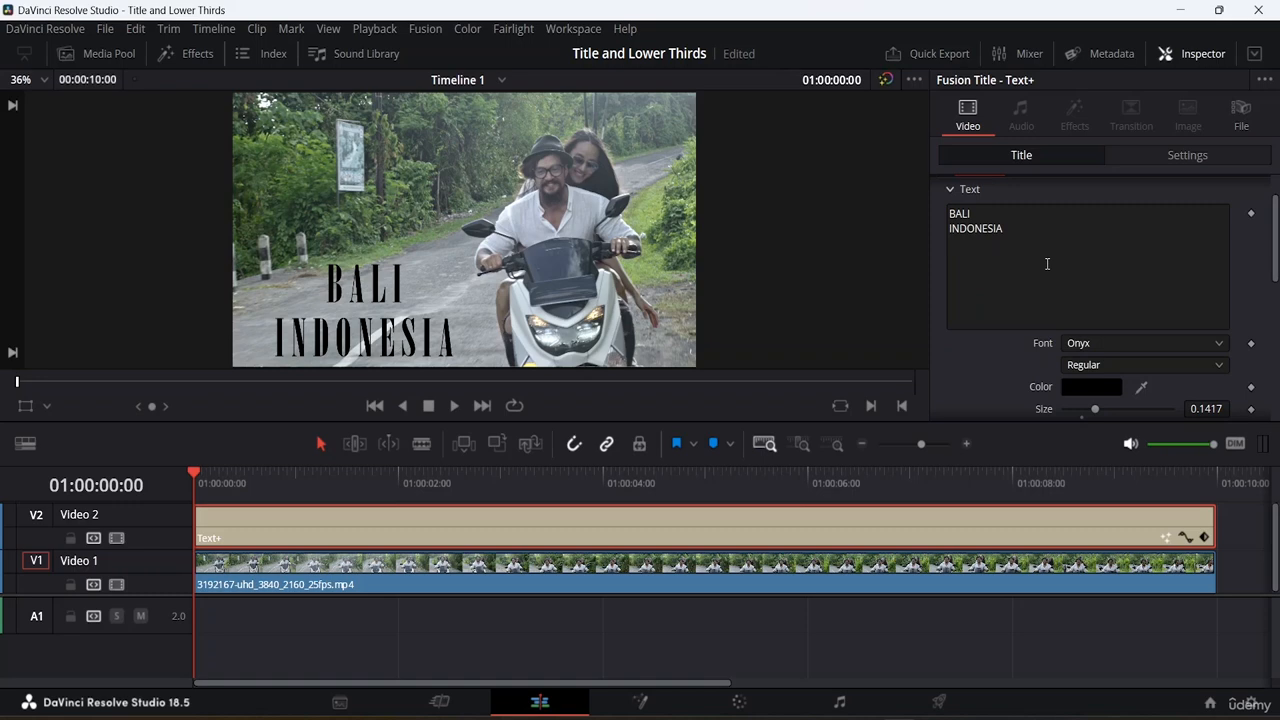
pyautogui.scroll(1, 1047, 263)
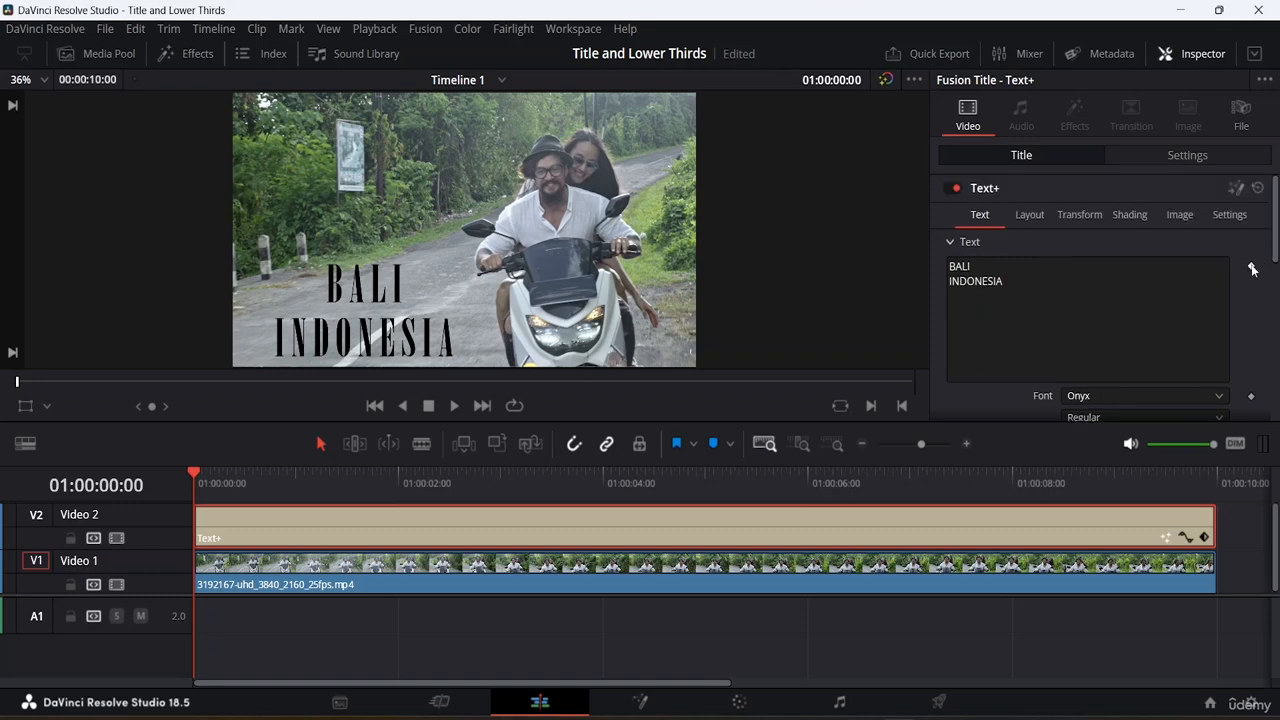
pyautogui.scroll(-6, 1249, 300)
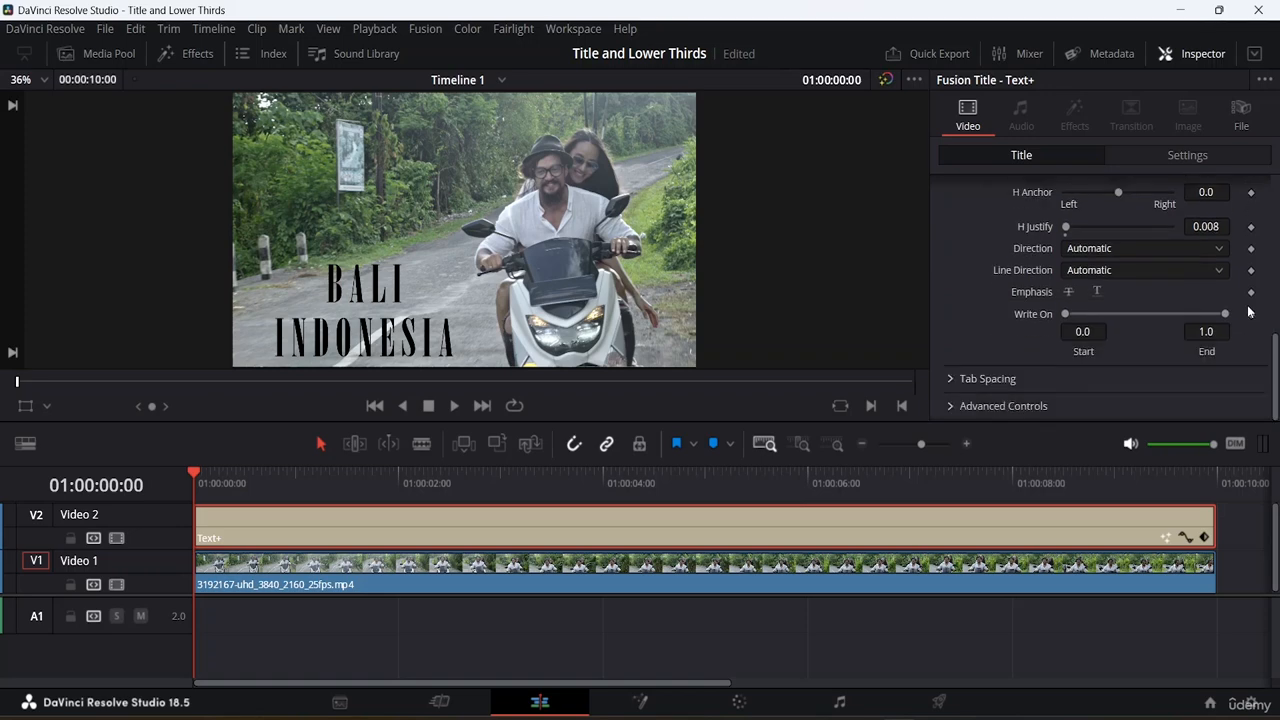
pyautogui.scroll(6, 1250, 308)
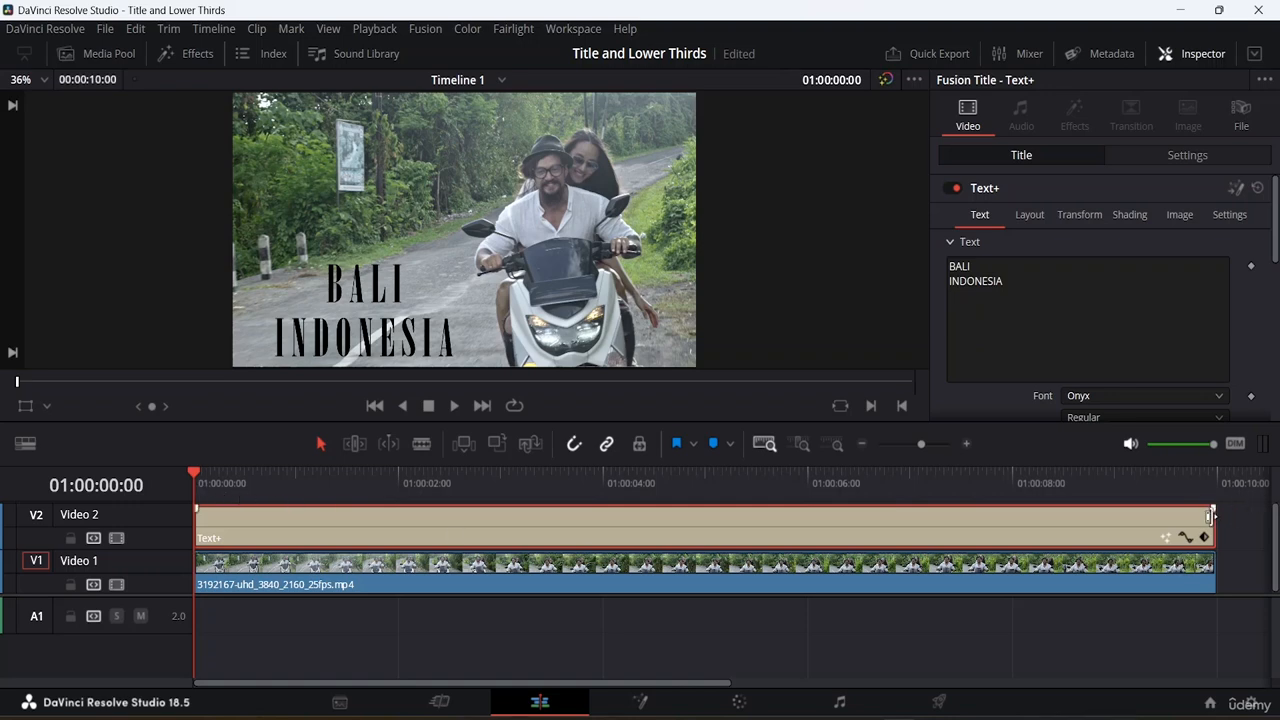
# Trim the end of the Text+ title on Video 2 to just past the two-second mark and play back the shortened title
pyautogui.moveTo(1213, 526); pyautogui.dragTo(430, 538)
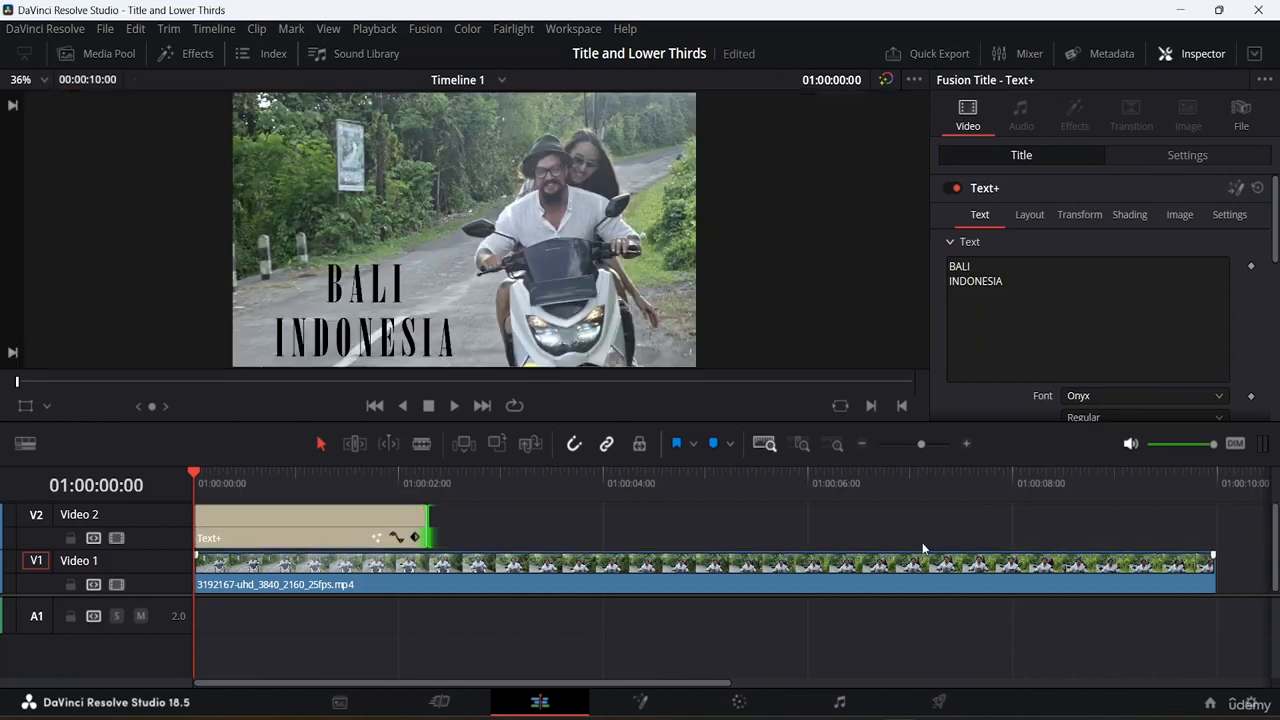
pyautogui.click(745, 564)
pyautogui.press('space')
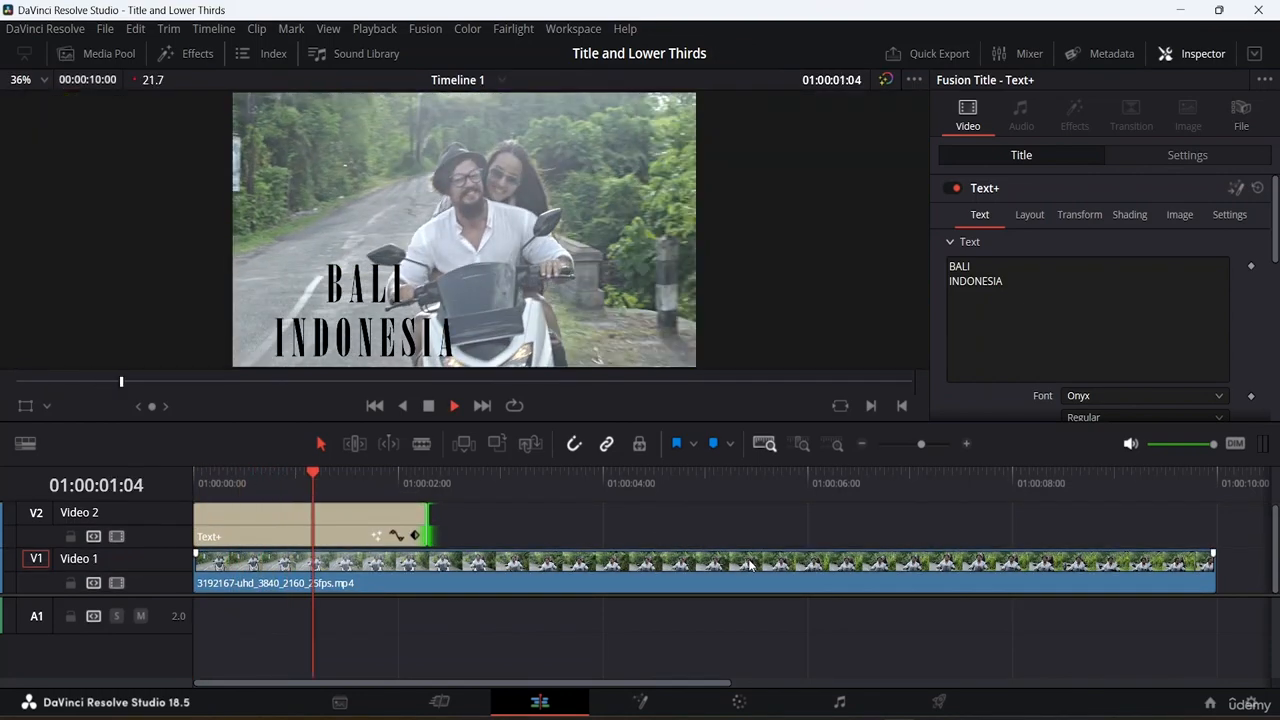
pyautogui.press('space')
pyautogui.click(815, 581)
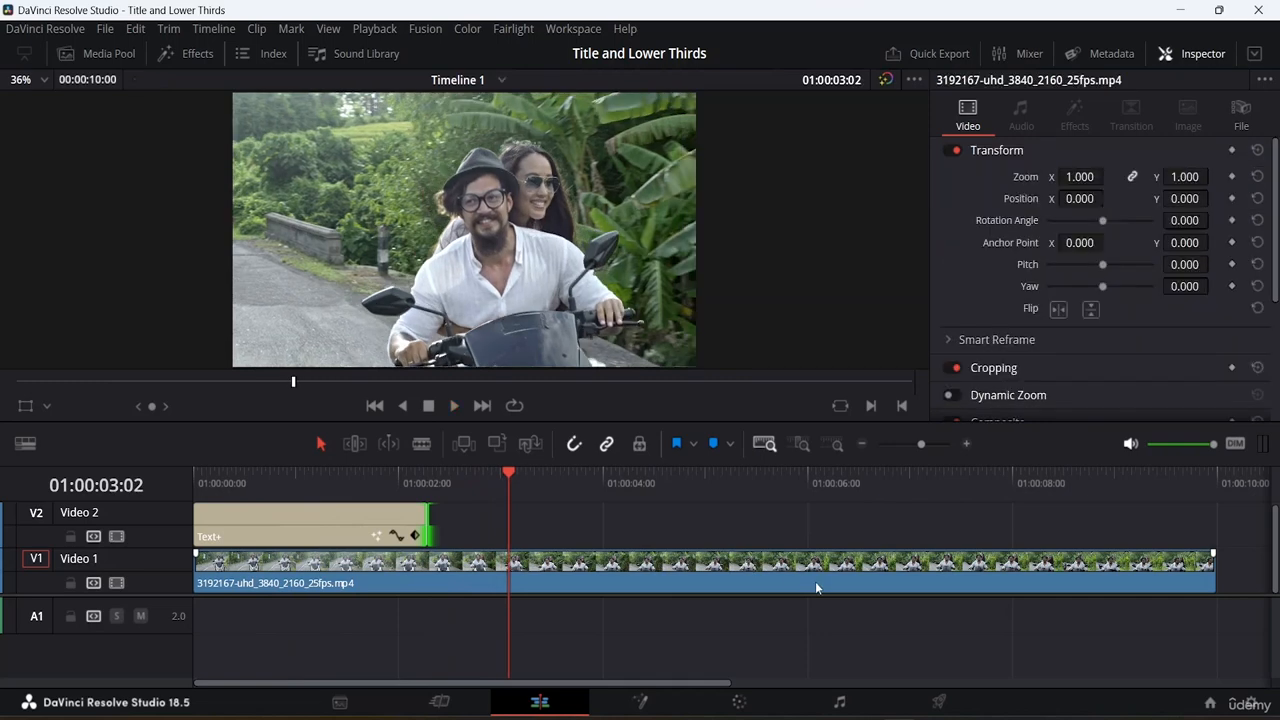
# Set the Text+ title's opacity to 0 and add an opacity keyframe at 01:00:00:00
pyautogui.click(338, 540)
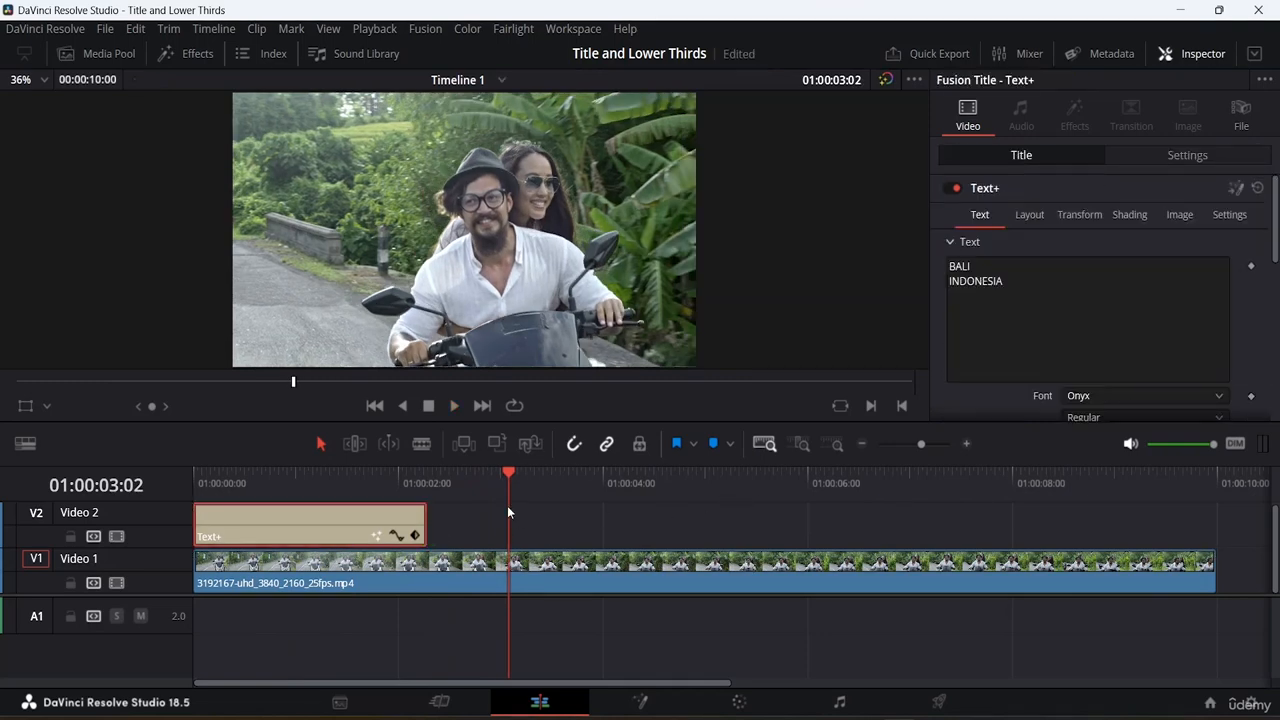
pyautogui.moveTo(506, 476); pyautogui.dragTo(57, 486)
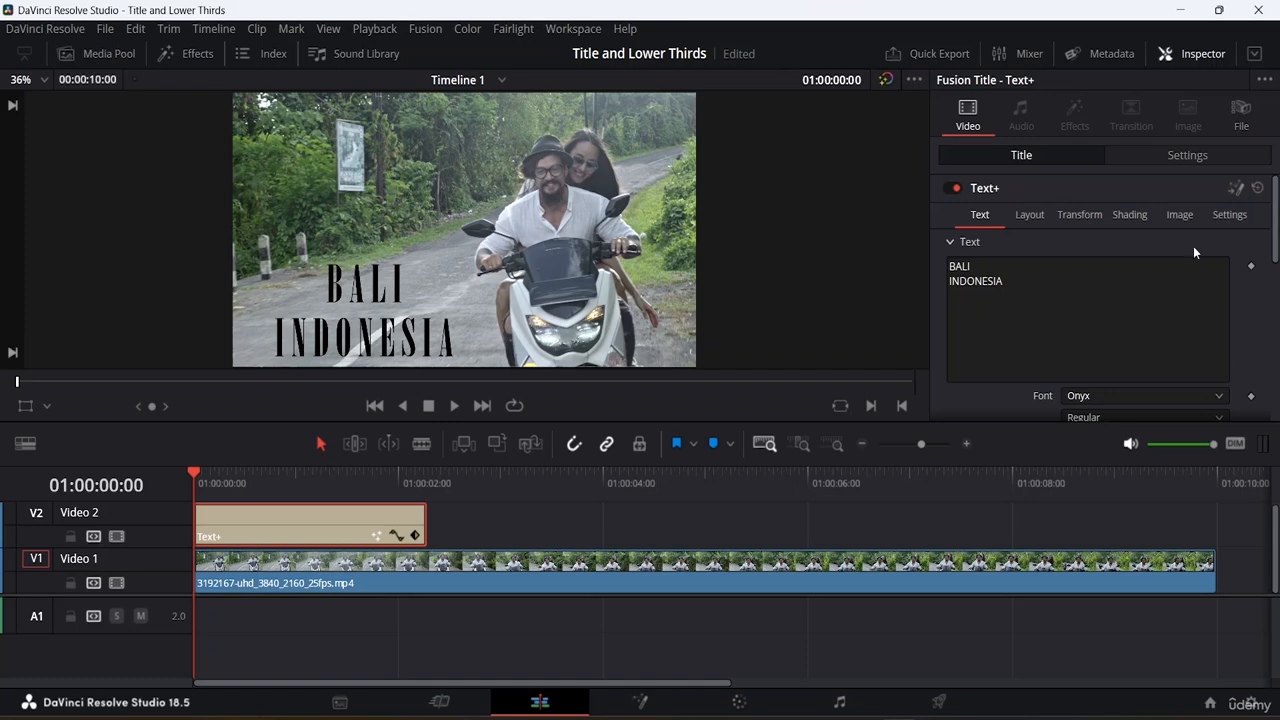
pyautogui.click(1193, 162)
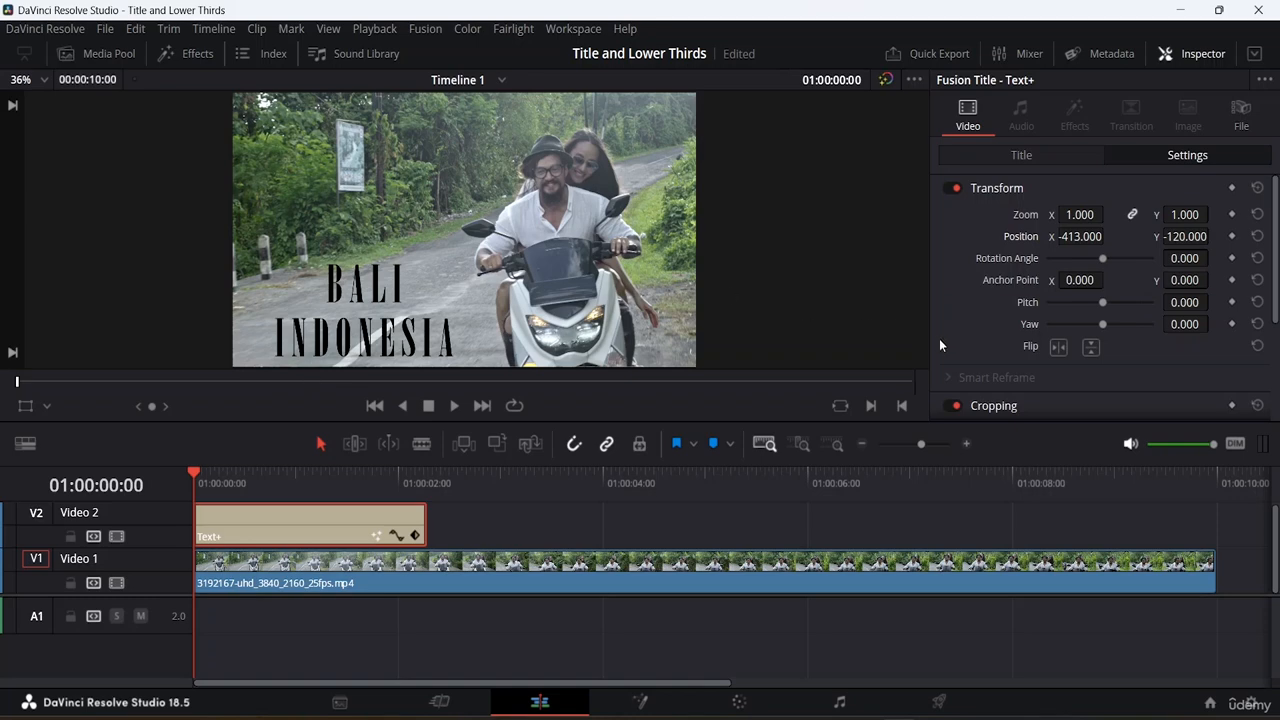
pyautogui.scroll(-3, 1050, 247)
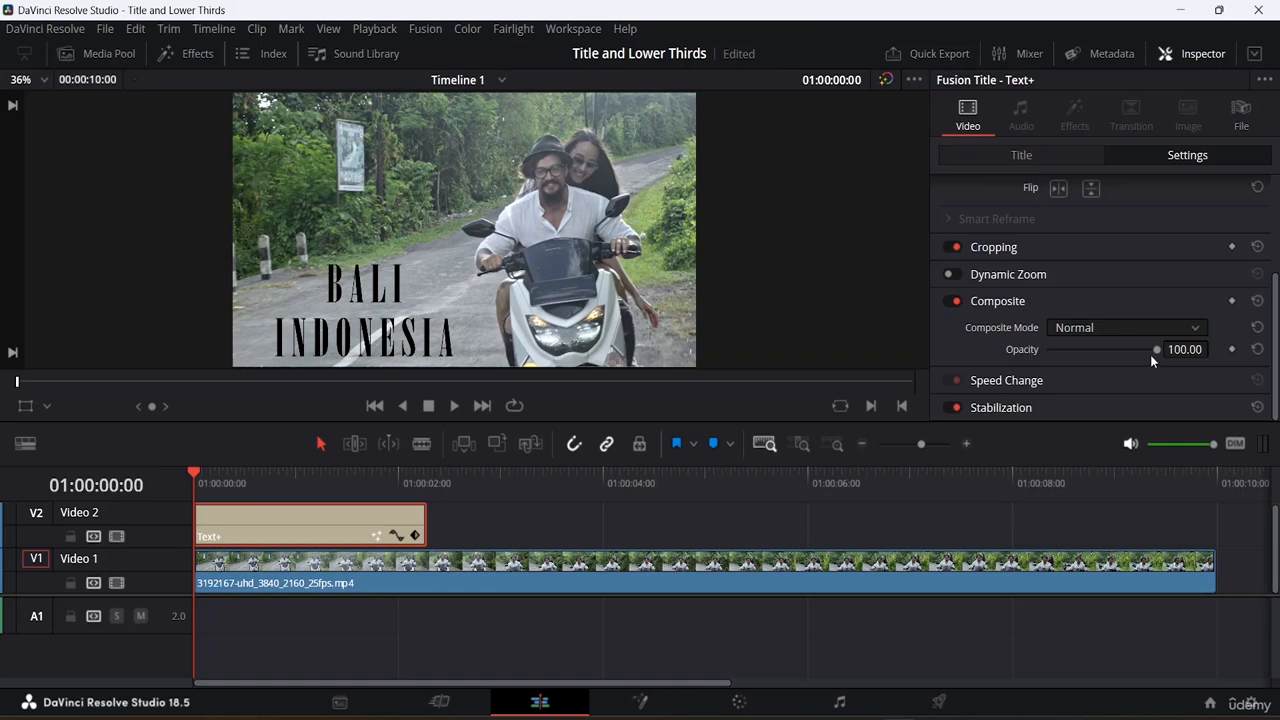
pyautogui.moveTo(1155, 349); pyautogui.dragTo(581, 364)
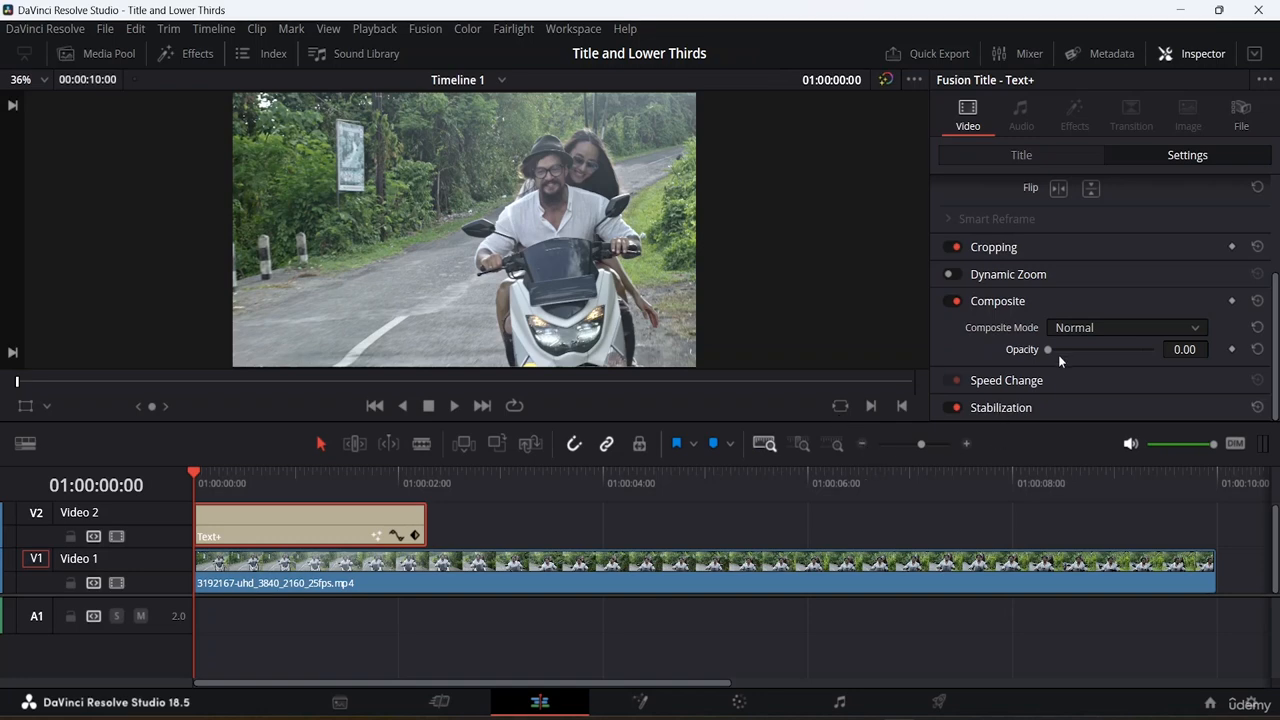
pyautogui.click(1232, 350)
# Set the title's opacity to 100 at 01:00:00:05 as a second keyframe
pyautogui.moveTo(194, 467); pyautogui.dragTo(199, 470)
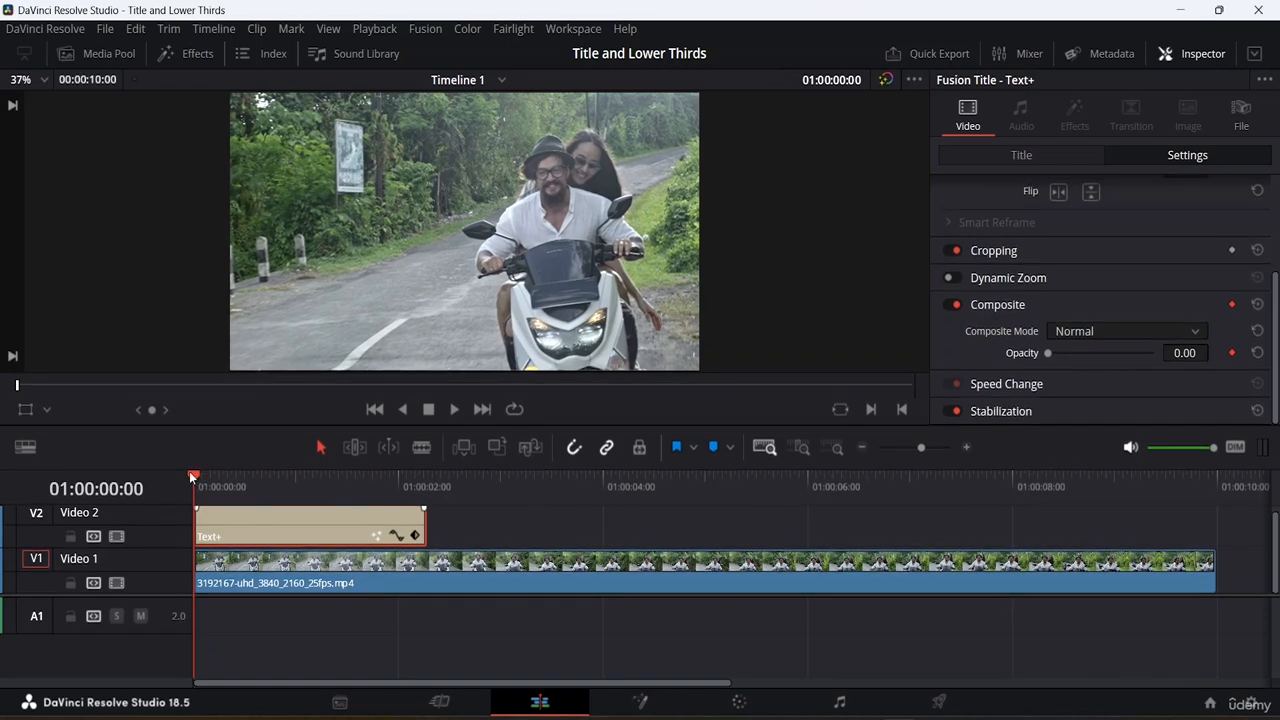
pyautogui.moveTo(207, 484); pyautogui.dragTo(215, 480)
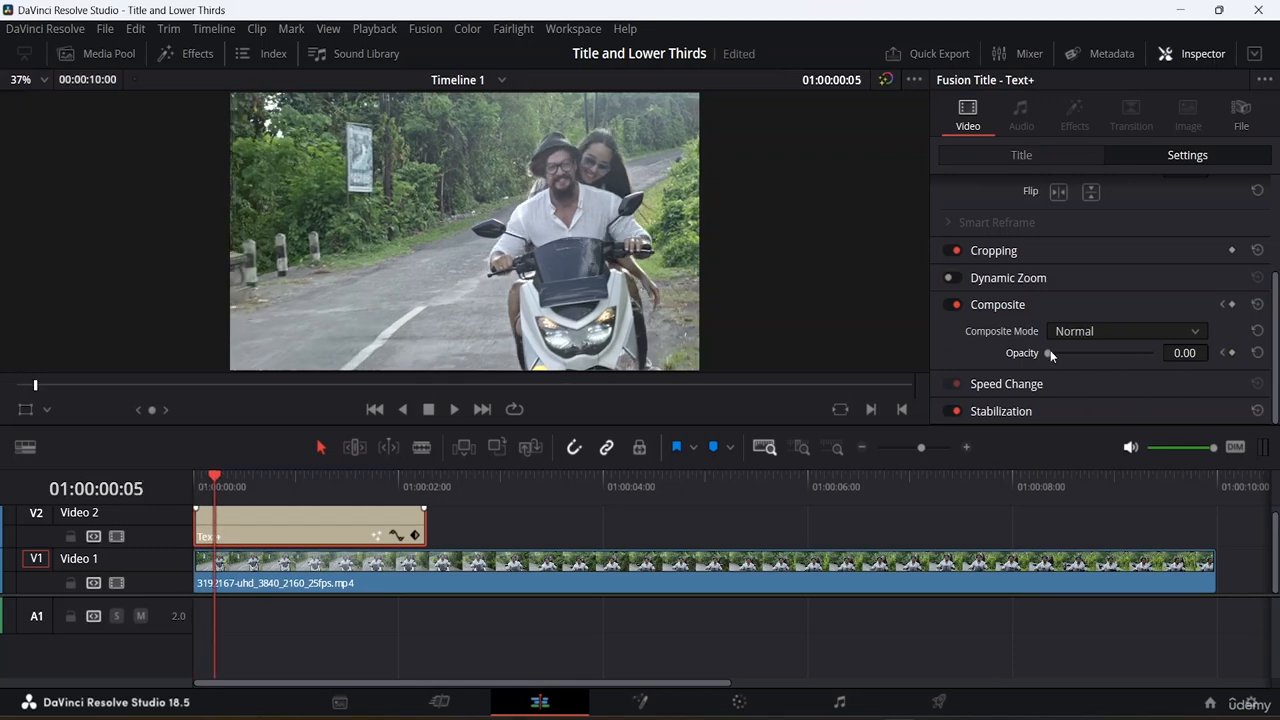
pyautogui.moveTo(1050, 353); pyautogui.dragTo(1272, 360)
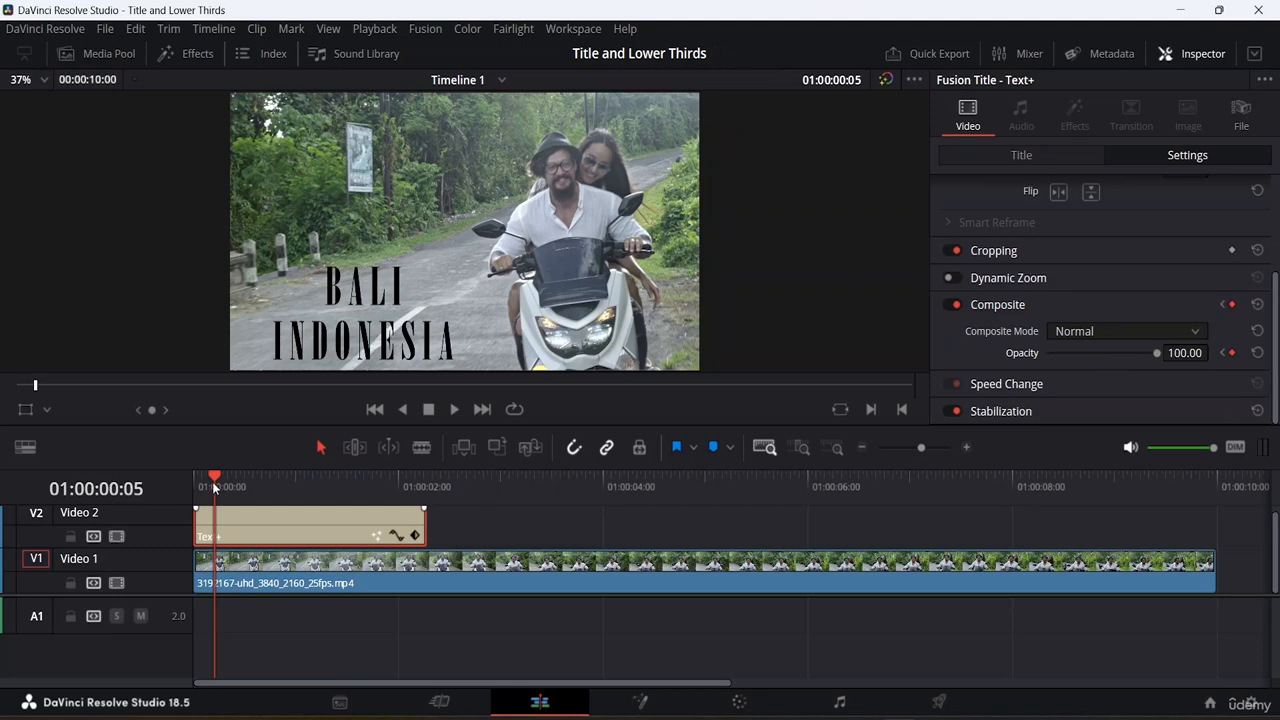
# Play the title's fade-in from the timeline start several times and step between its two opacity keyframes
pyautogui.moveTo(213, 487); pyautogui.dragTo(71, 487)
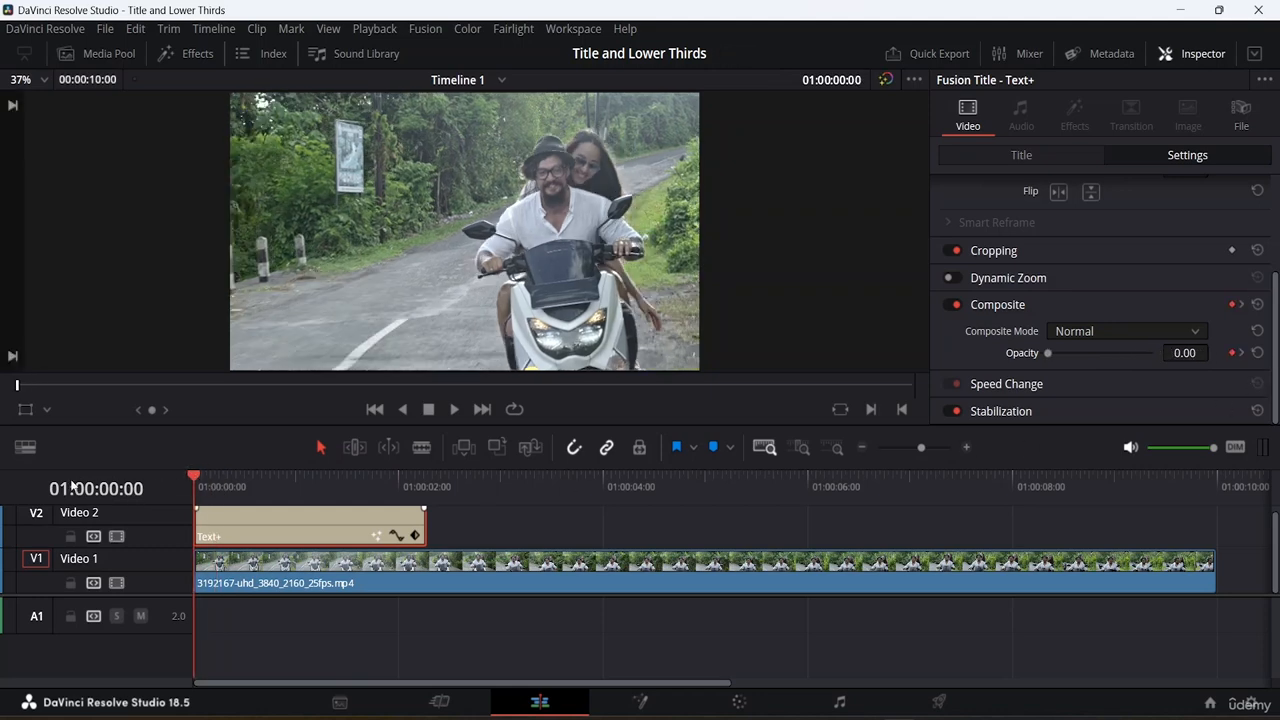
pyautogui.press('space')
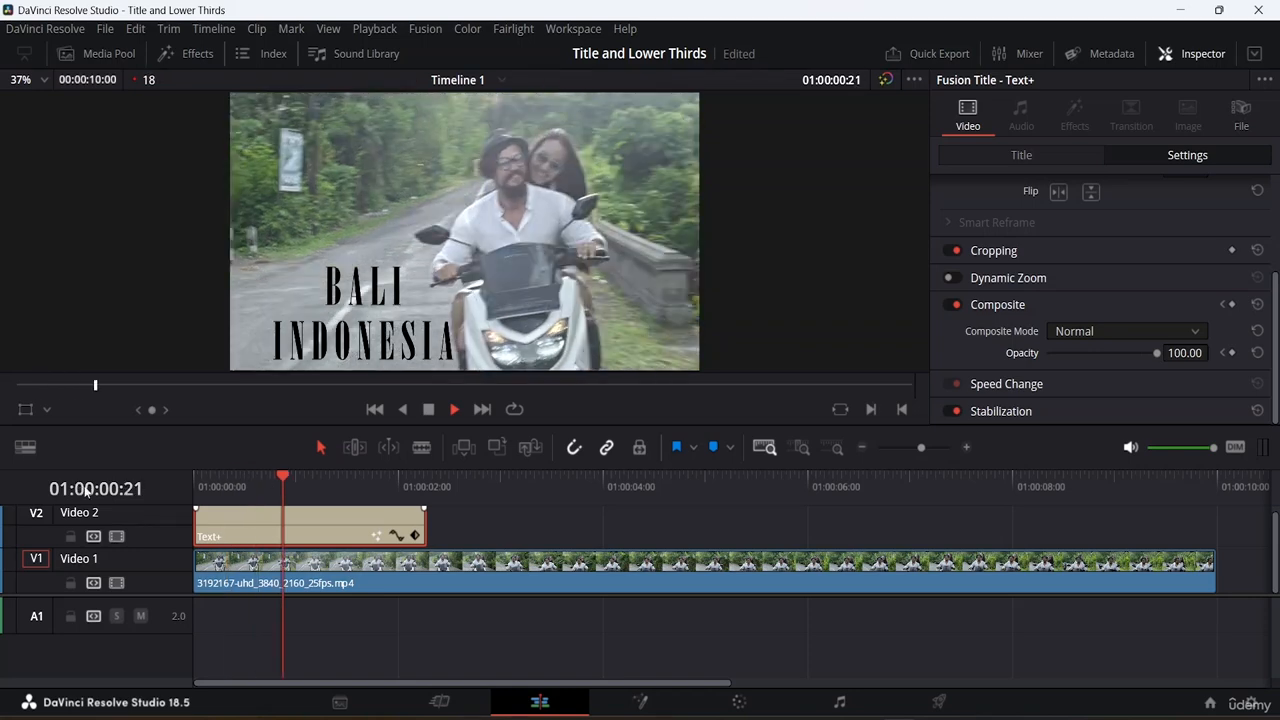
pyautogui.press('space')
pyautogui.press('Home')
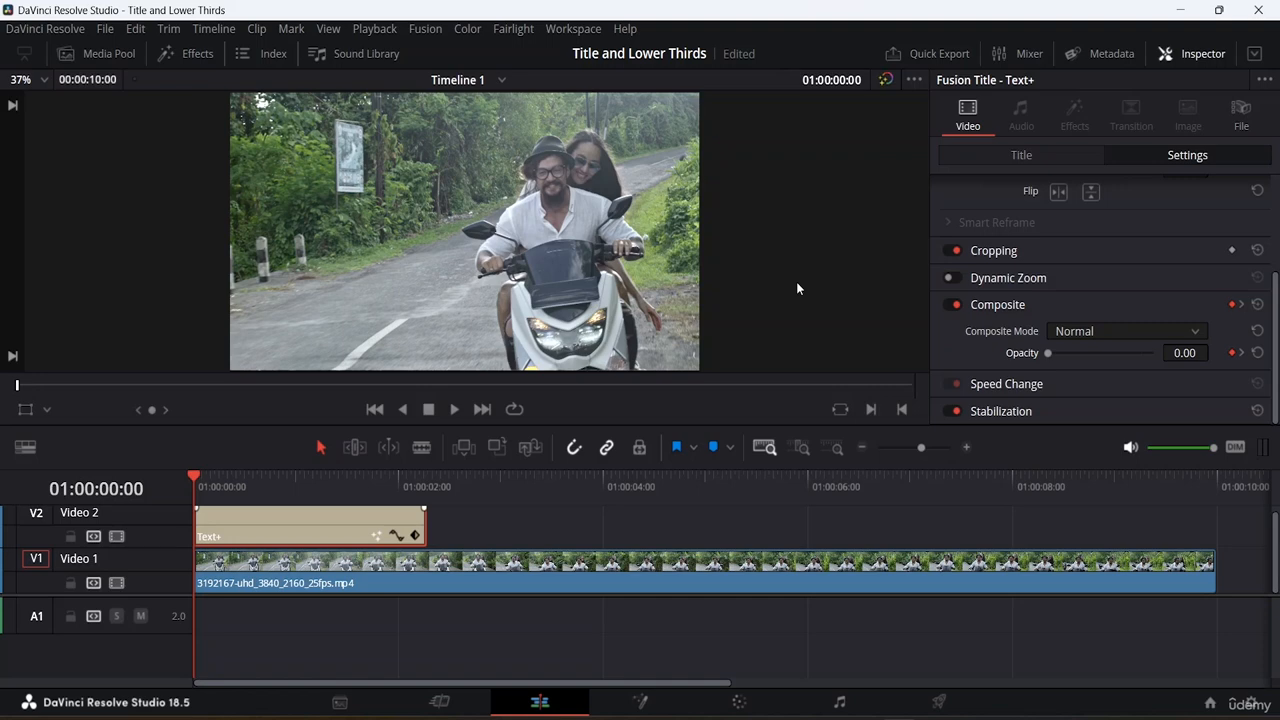
pyautogui.press('space')
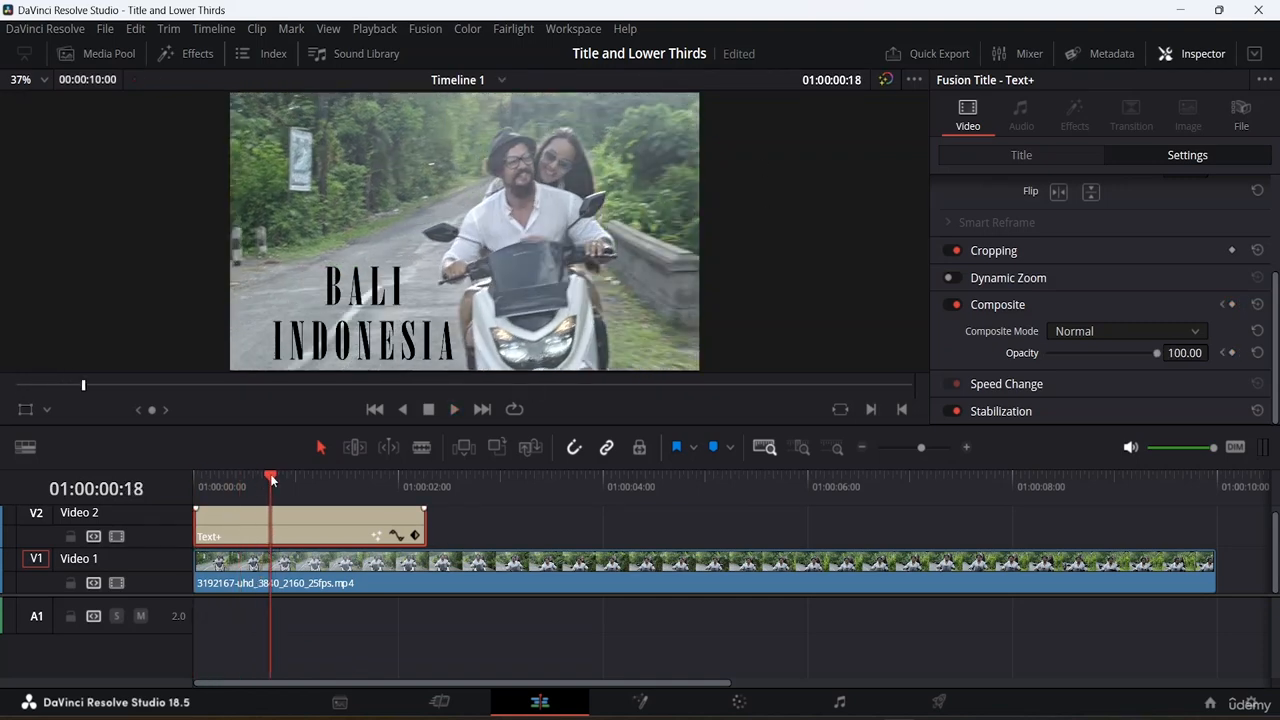
pyautogui.moveTo(270, 480); pyautogui.dragTo(196, 480)
pyautogui.press('space')
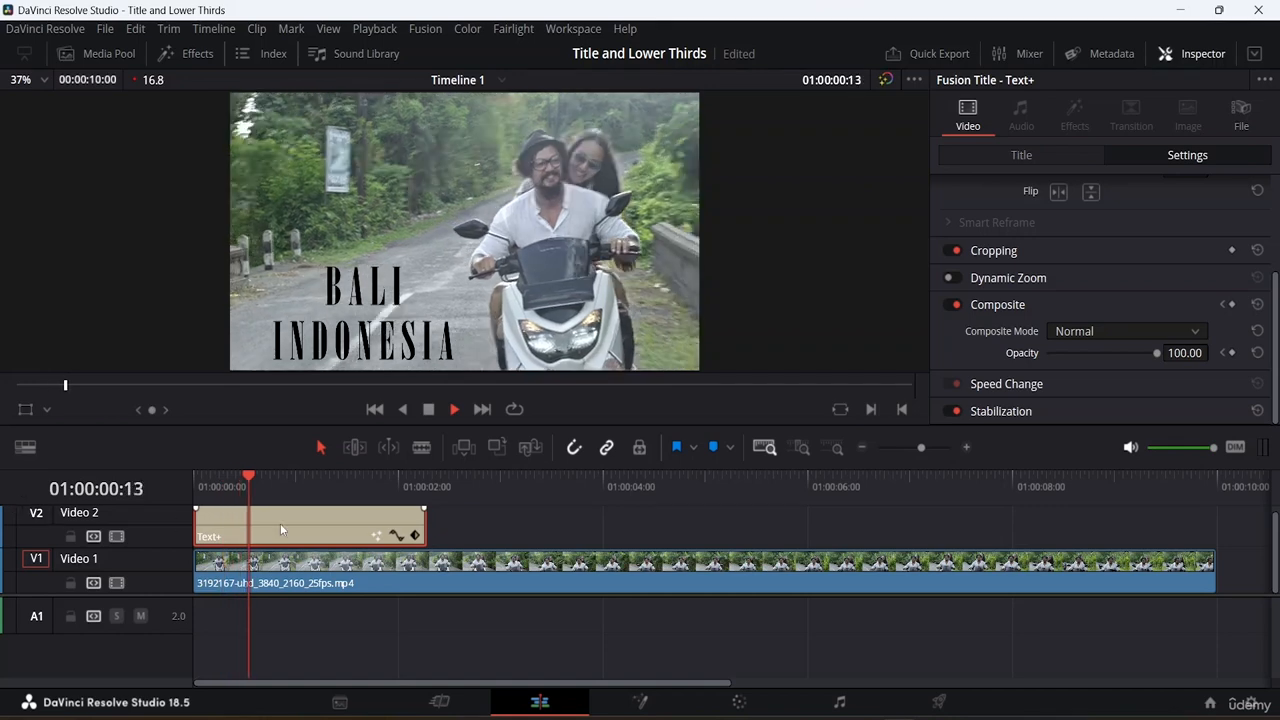
pyautogui.press('space')
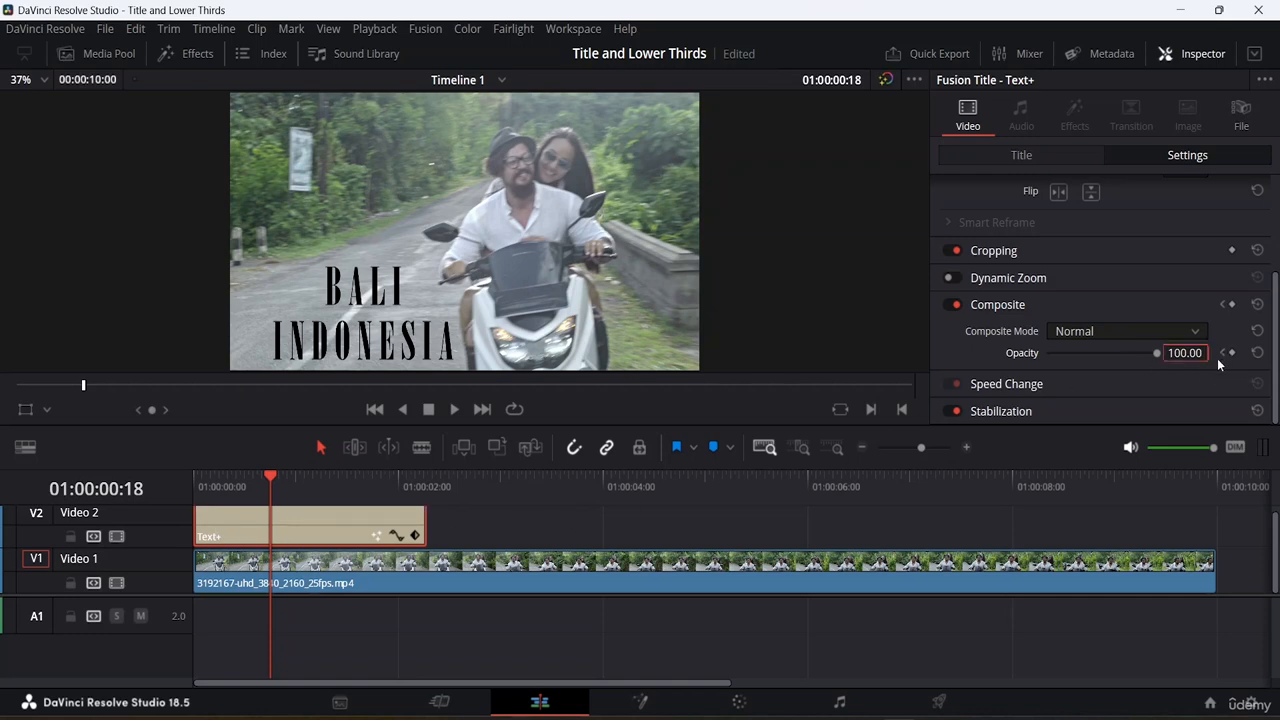
pyautogui.press('j')
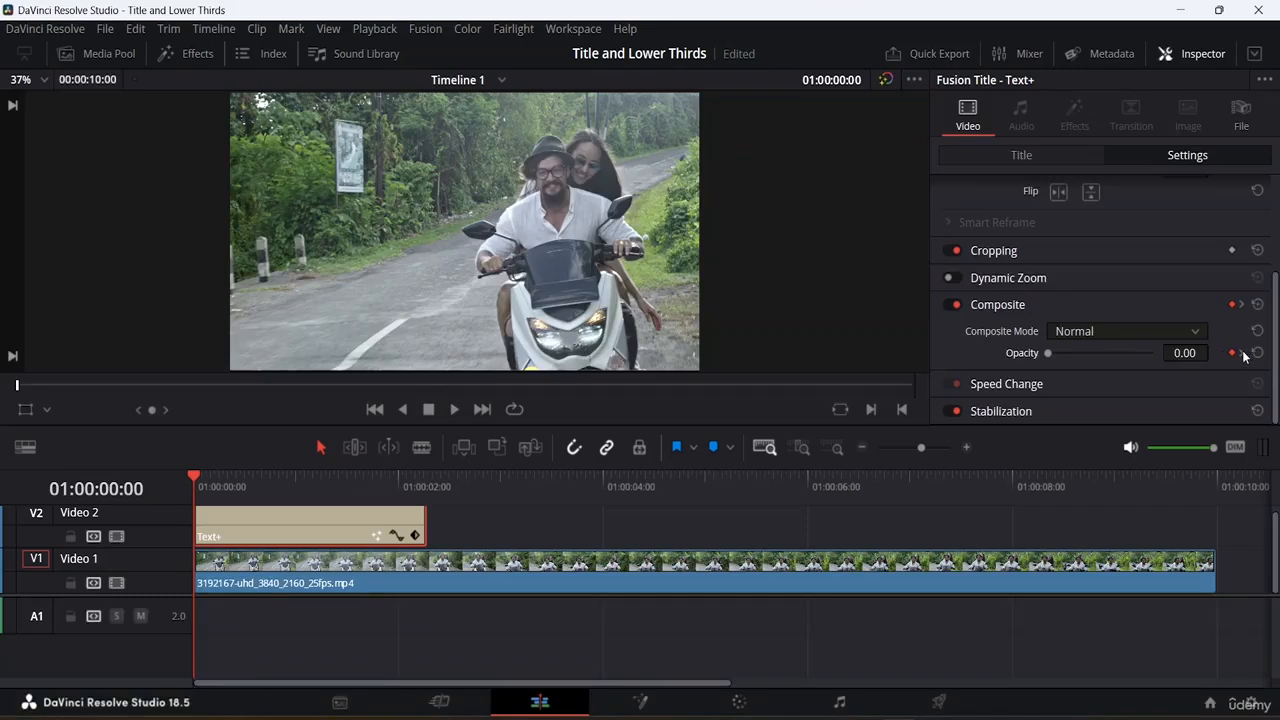
pyautogui.click(1242, 354)
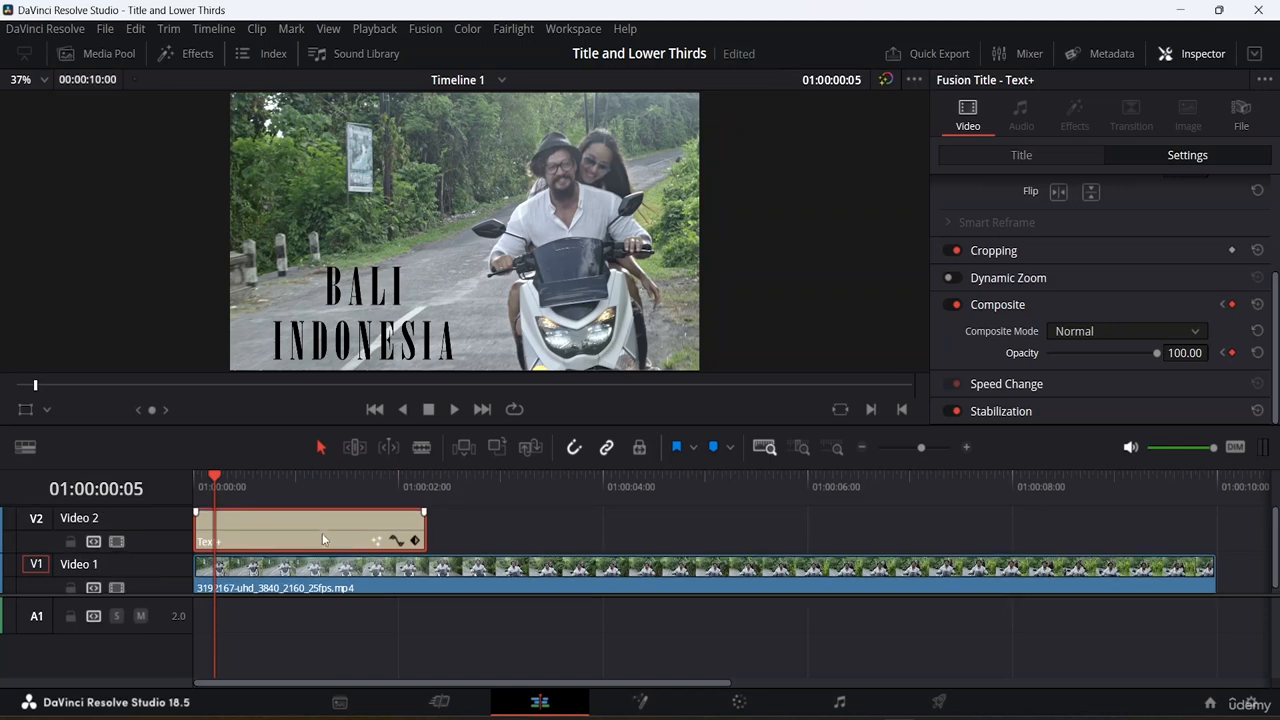
# Enlarge the timeline area, increase the height of the Video 2 track, and return the playhead to 01:00:00:00
pyautogui.scroll(1, 300, 540)
pyautogui.moveTo(295, 425); pyautogui.dragTo(309, 94)
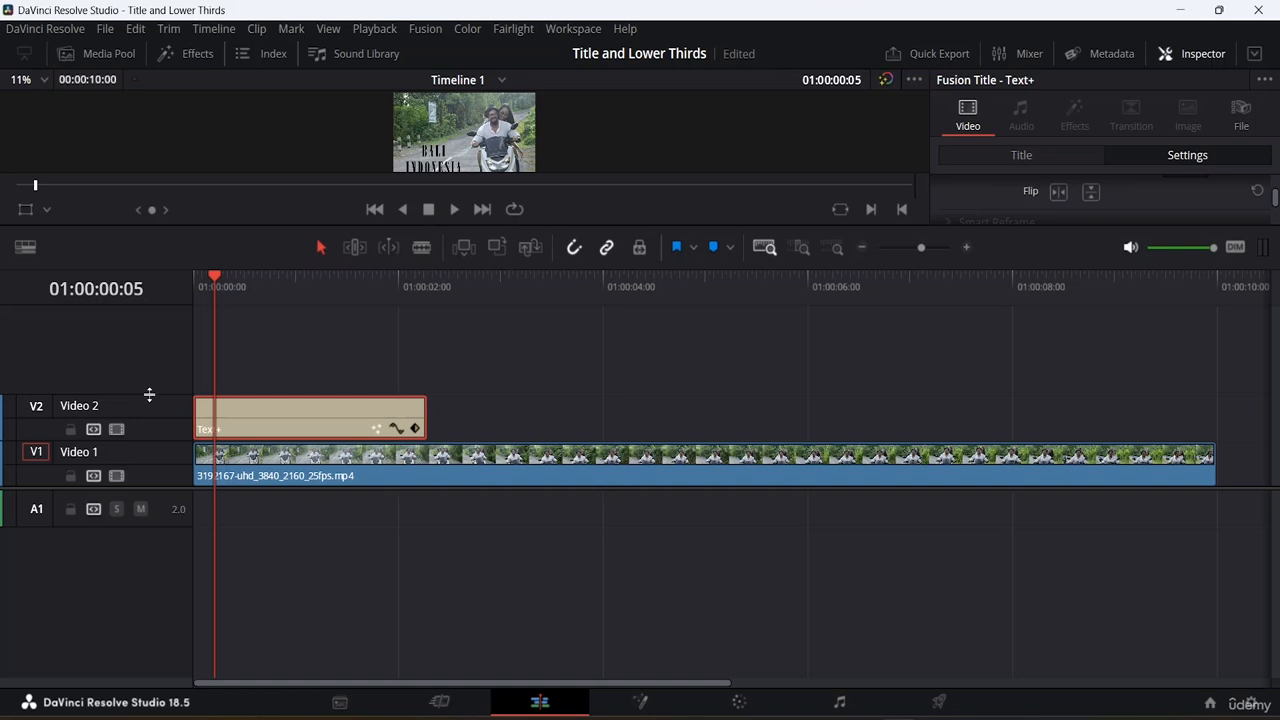
pyautogui.moveTo(149, 394); pyautogui.dragTo(150, 316)
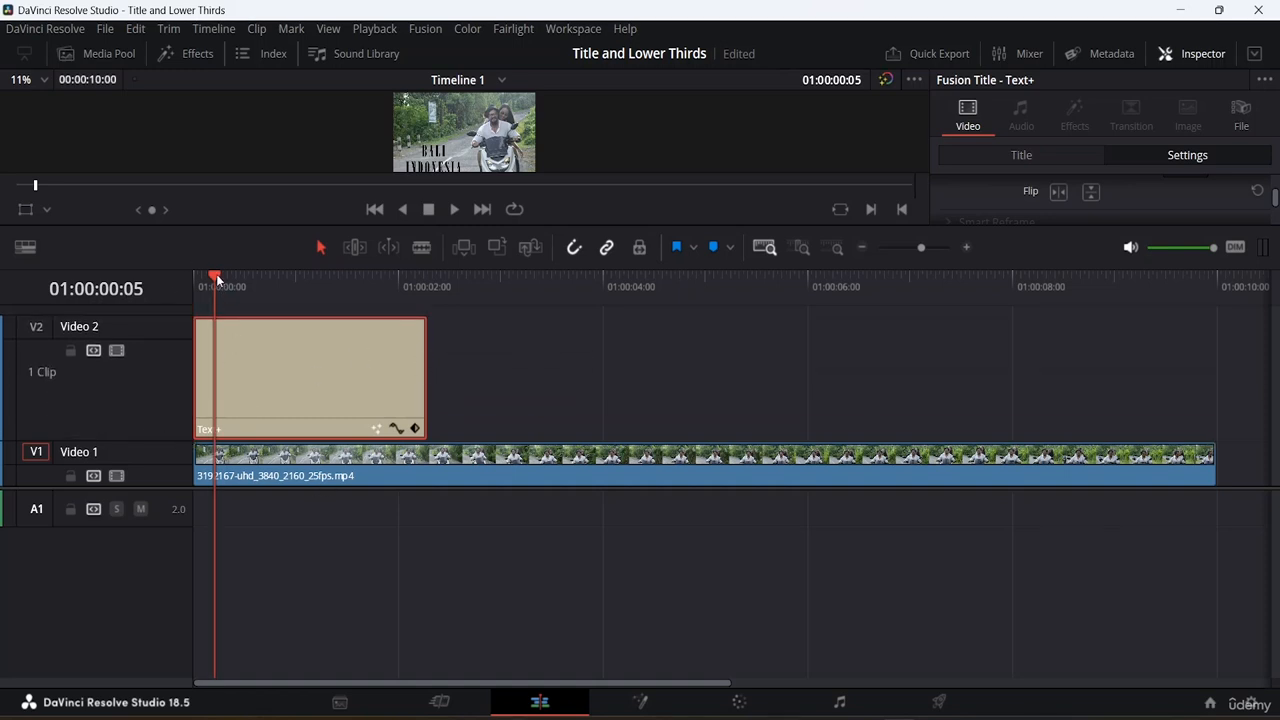
pyautogui.moveTo(217, 281); pyautogui.dragTo(194, 281)
pyautogui.press('space')
pyautogui.press('space')
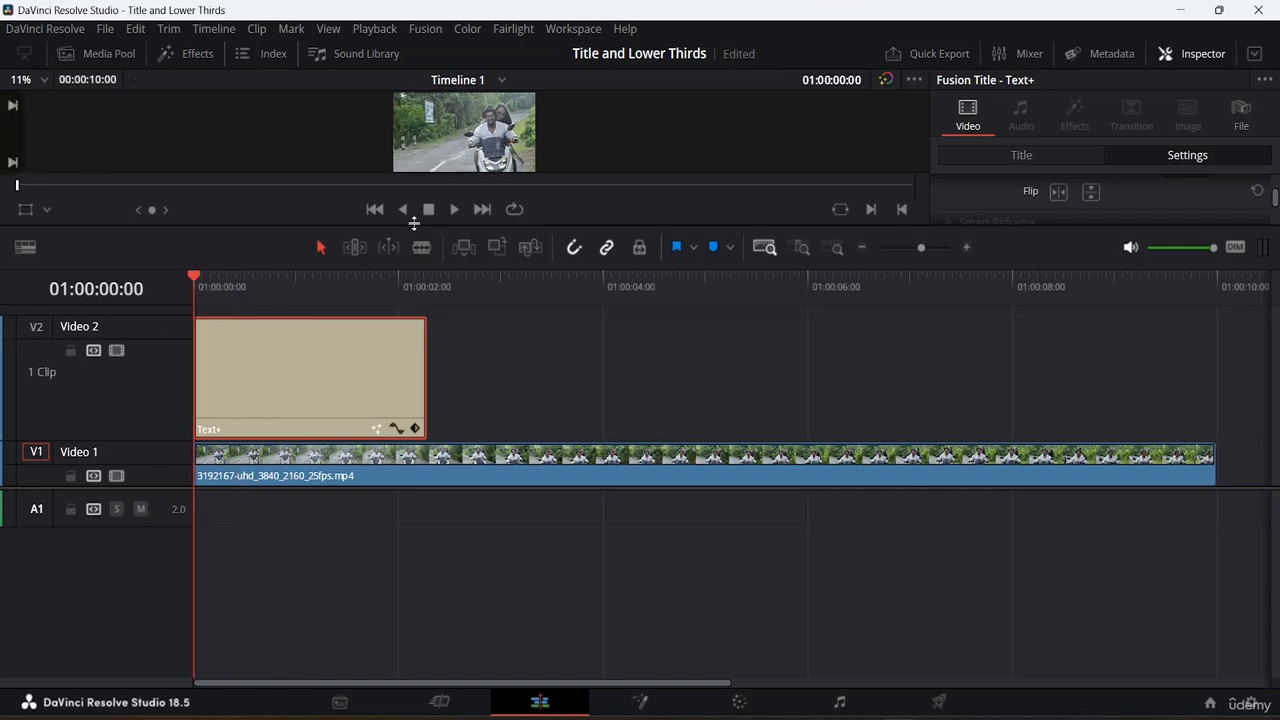
# Reduce the Video 2 track back to a low height and enlarge the viewer area above the timeline
pyautogui.moveTo(306, 229); pyautogui.dragTo(412, 152)
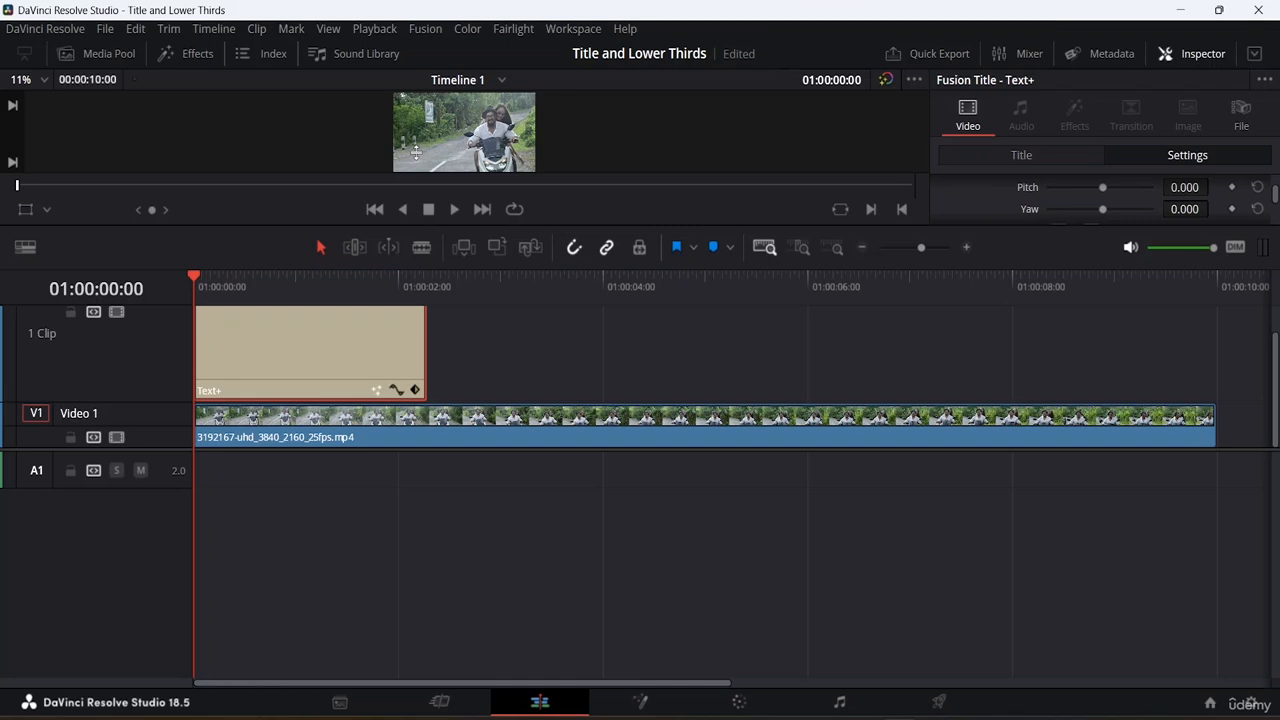
pyautogui.scroll(1, 166, 348)
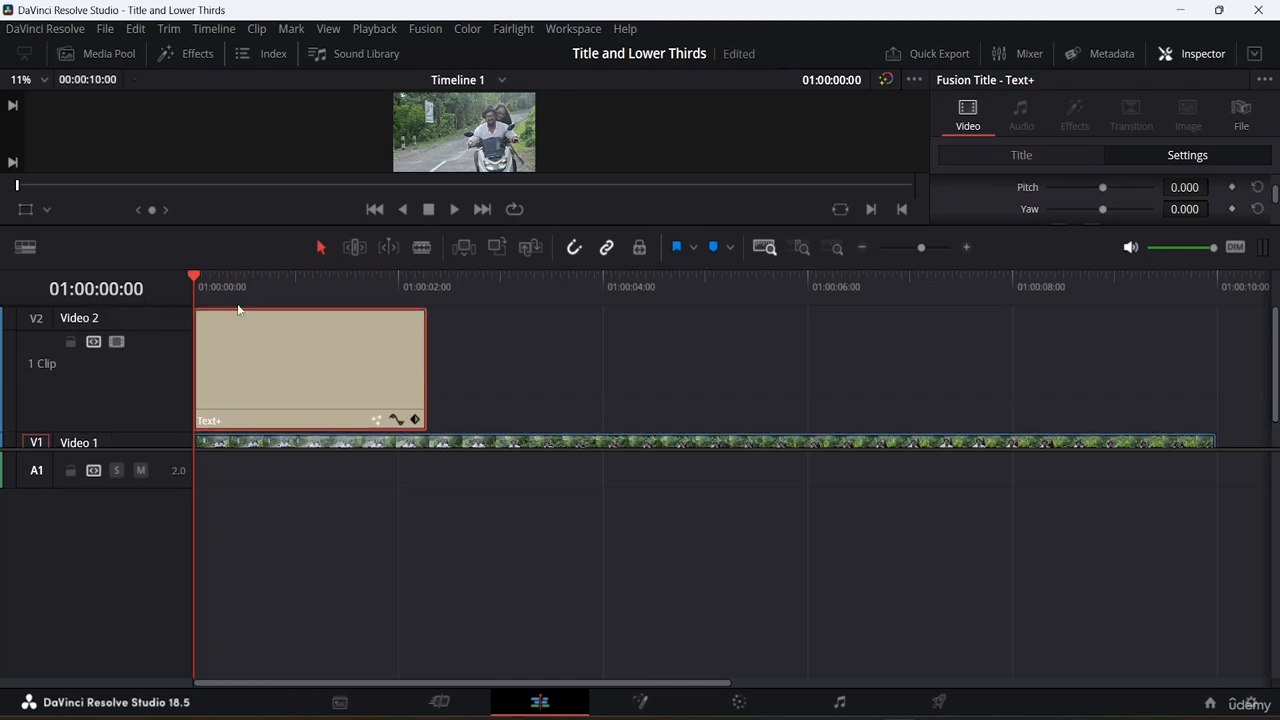
pyautogui.doubleClick(143, 316)
pyautogui.press('Return')
pyautogui.scroll(-1, 154, 344)
pyautogui.moveTo(154, 344); pyautogui.dragTo(151, 388)
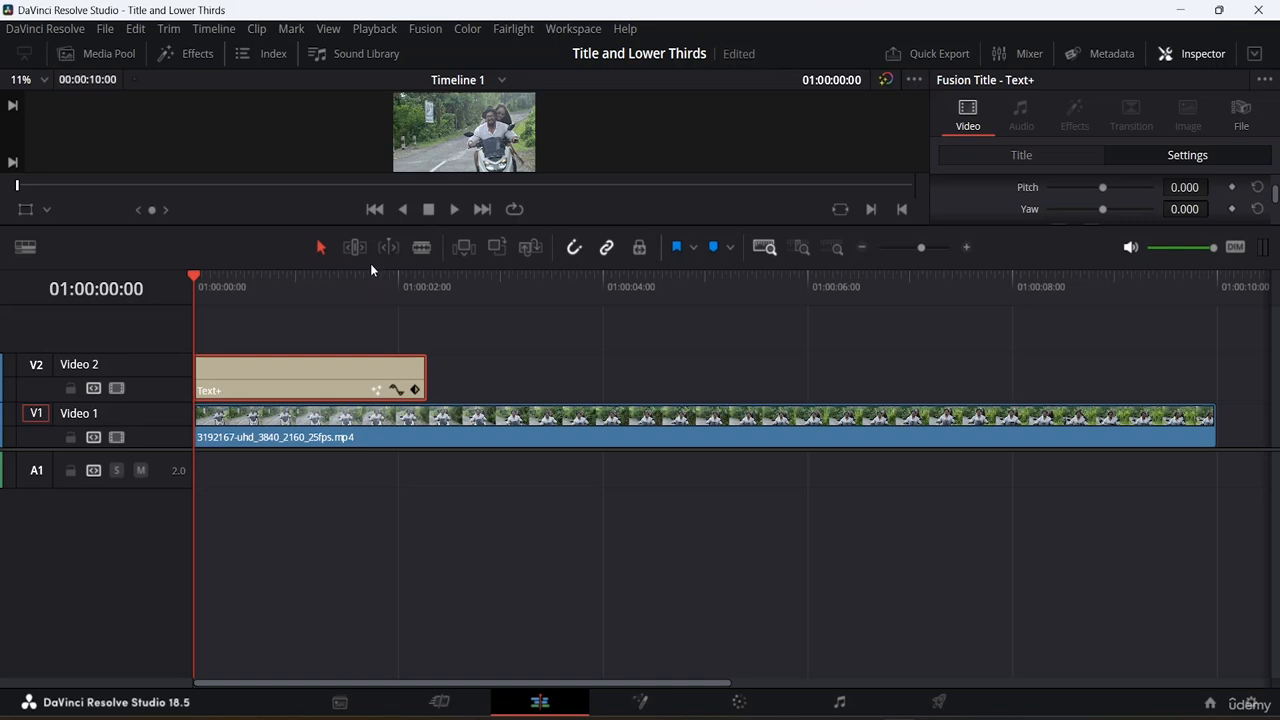
pyautogui.moveTo(372, 280); pyautogui.dragTo(375, 420)
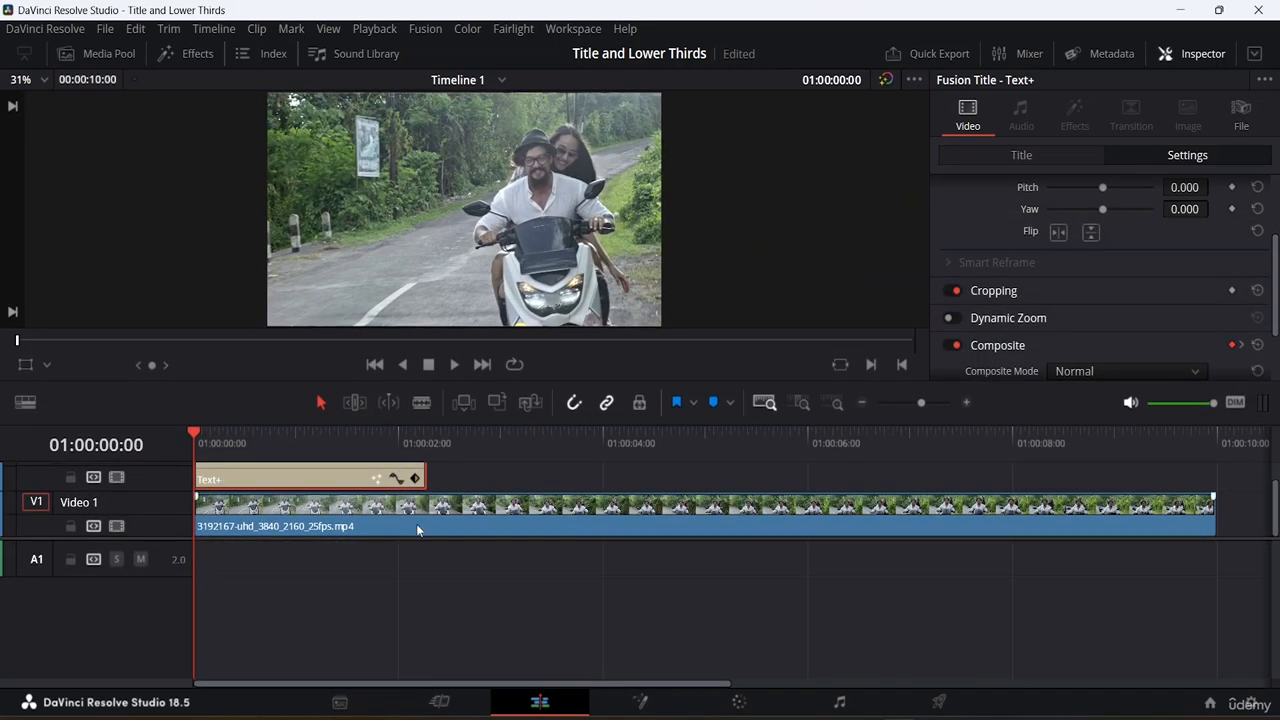
# Play the title's fade-in from the timeline start and move the playhead to 01:00:01:06
pyautogui.scroll(1, 399, 510)
pyautogui.scroll(-1, 399, 510)
pyautogui.scroll(1, 400, 516)
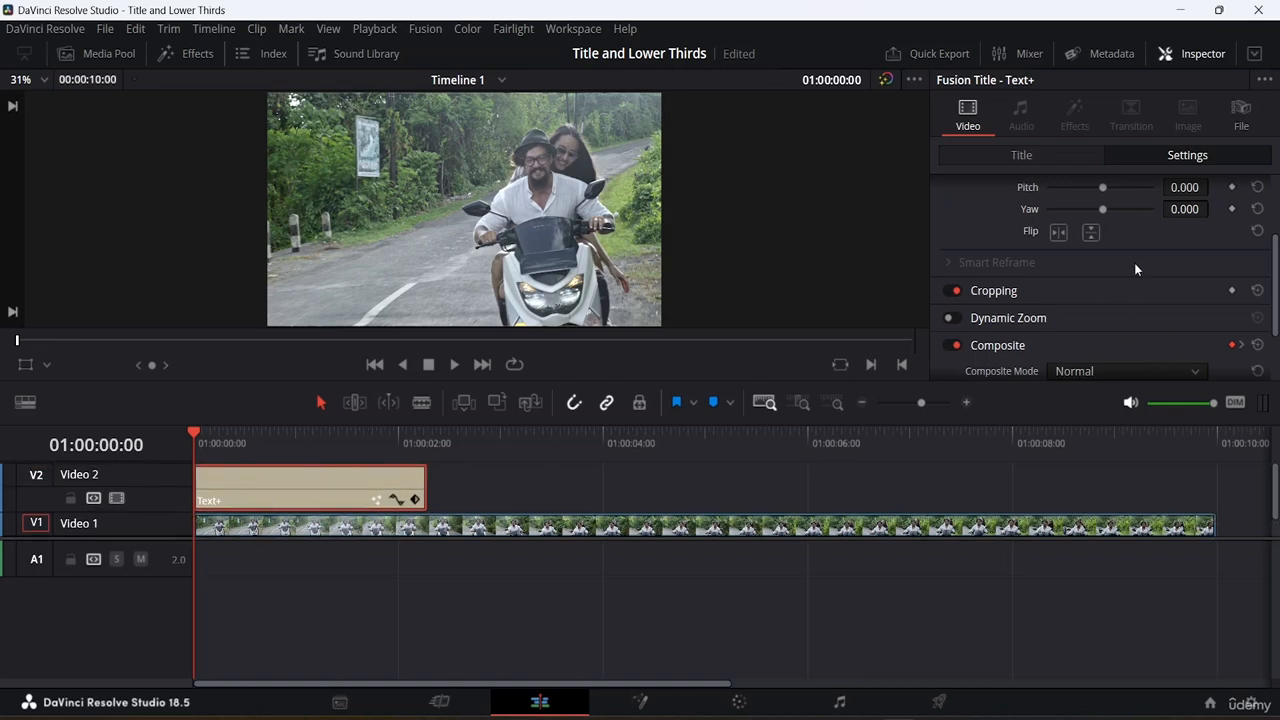
pyautogui.press('space')
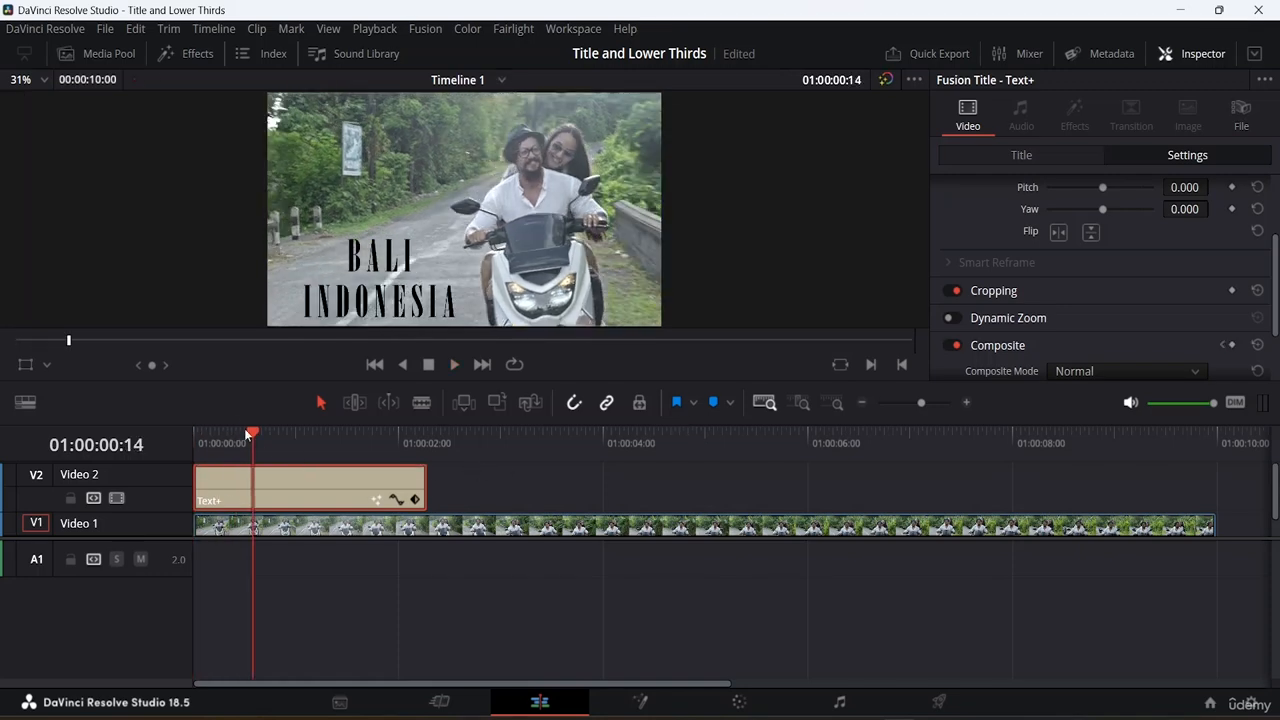
pyautogui.moveTo(250, 431); pyautogui.dragTo(322, 452)
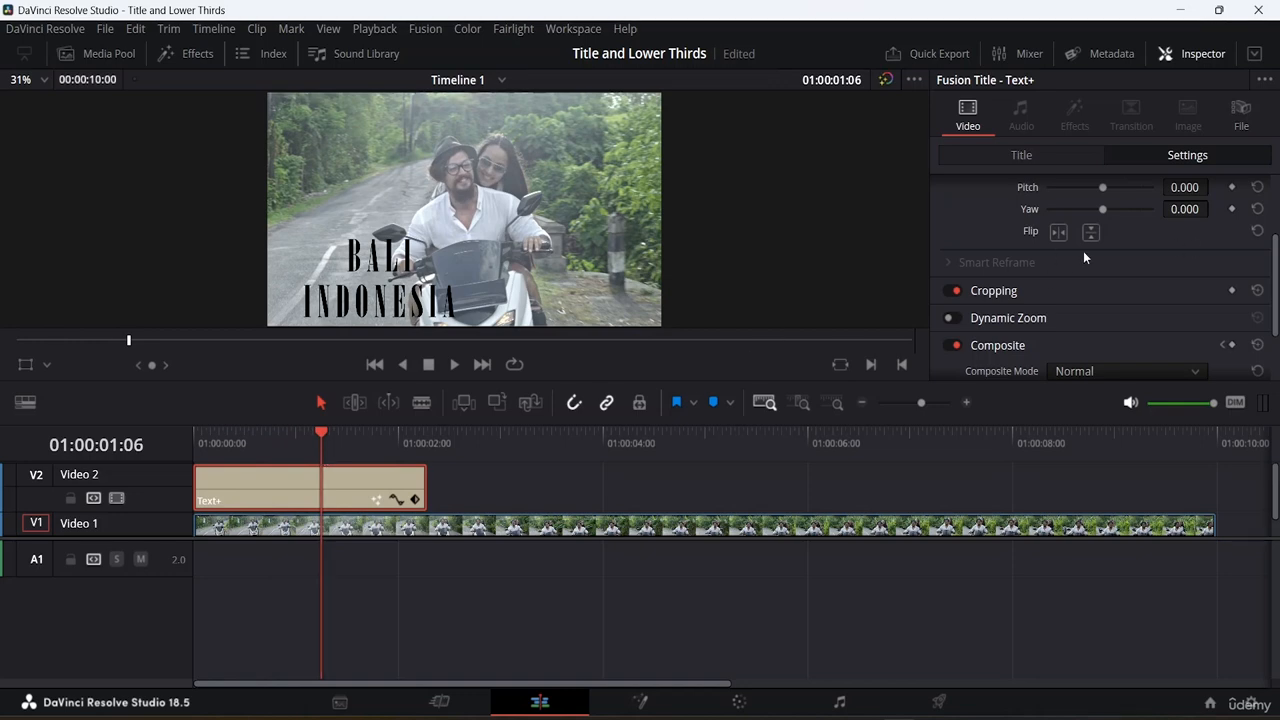
# Try the title's pitch at -1.500 and 1.500, and reset it to its default
pyautogui.scroll(3, 1151, 235)
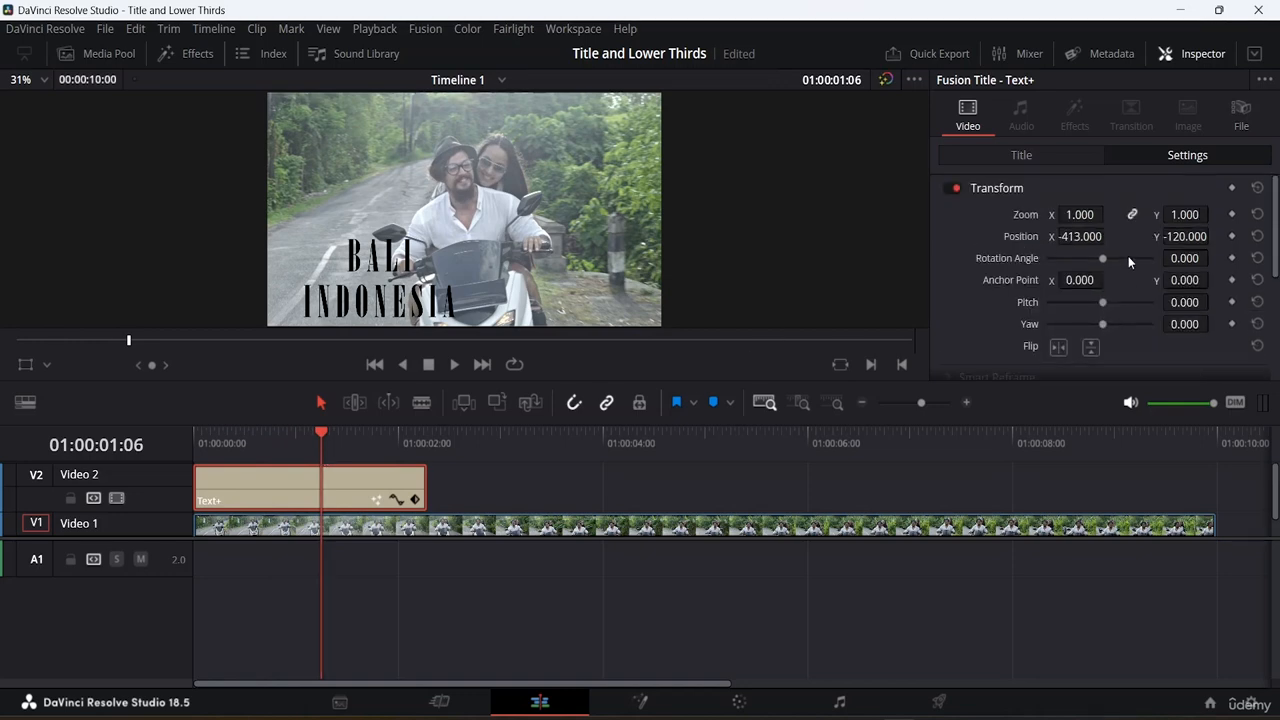
pyautogui.moveTo(1103, 304); pyautogui.dragTo(941, 333)
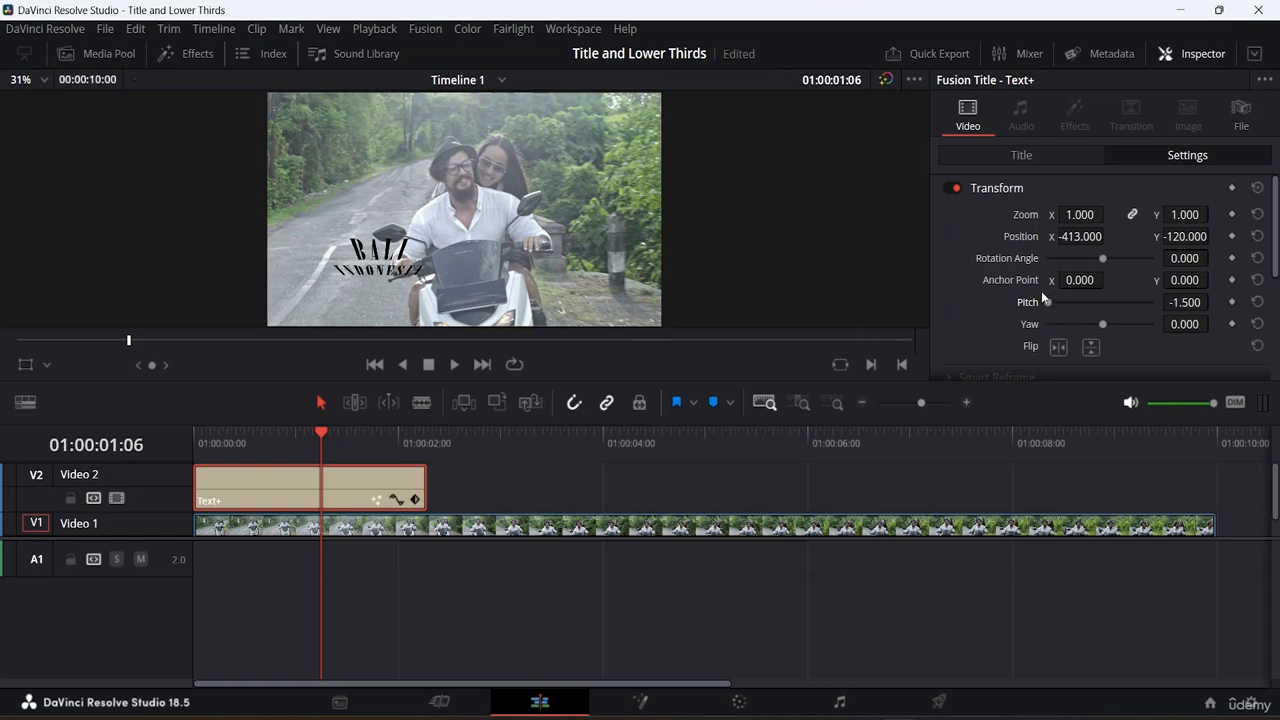
pyautogui.moveTo(1046, 303); pyautogui.dragTo(1160, 305)
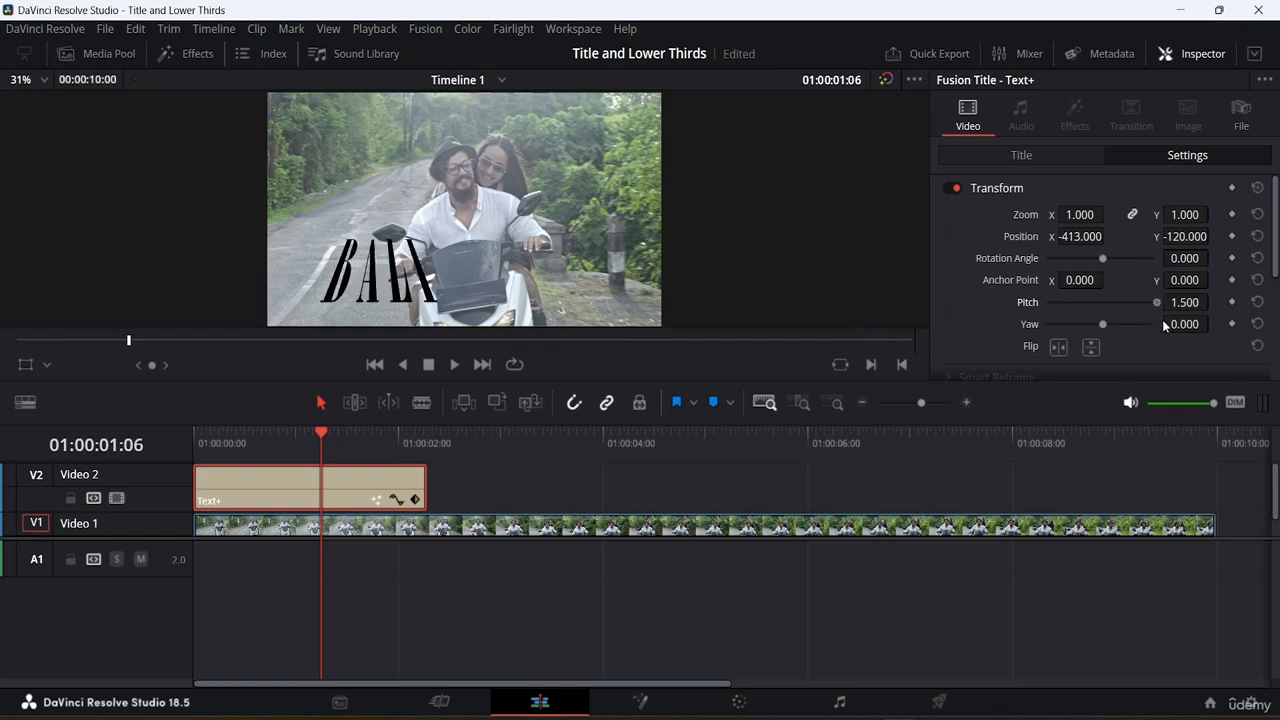
pyautogui.click(1094, 302)
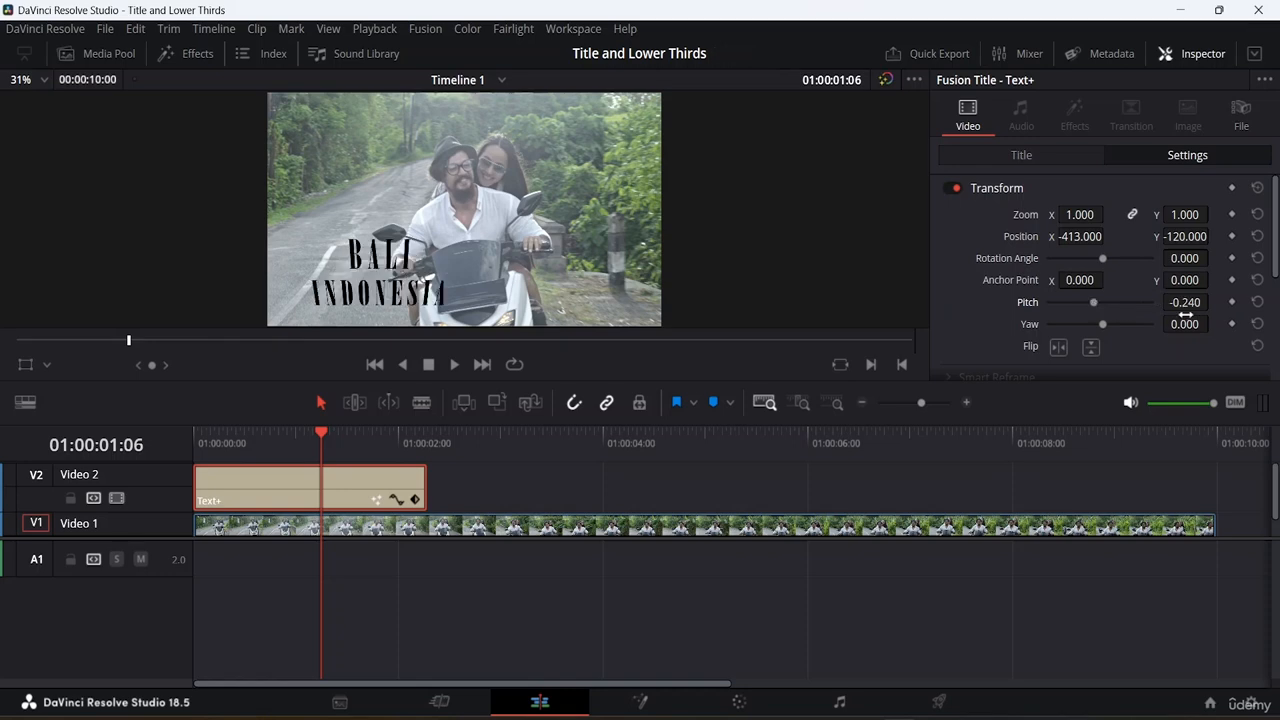
pyautogui.click(1258, 302)
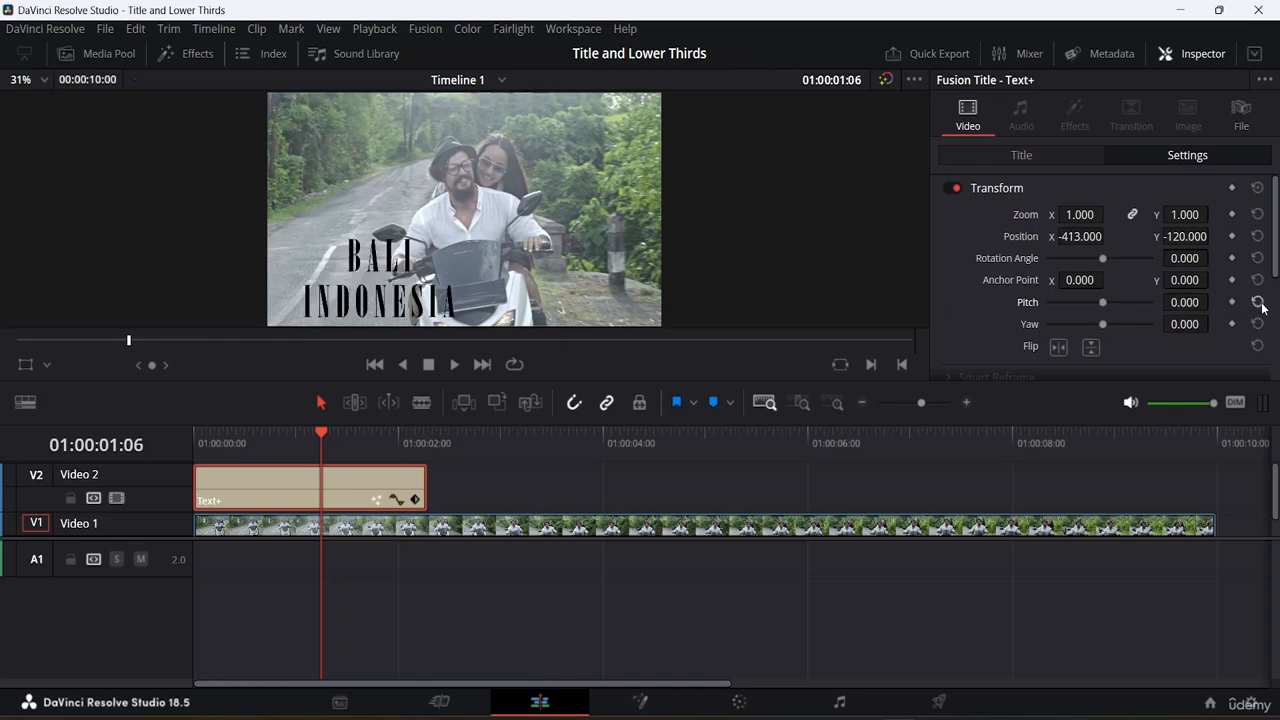
# Move the playhead to 01:00:01:10 and add a keyframe for the title's pitch at its default value
pyautogui.click(330, 432)
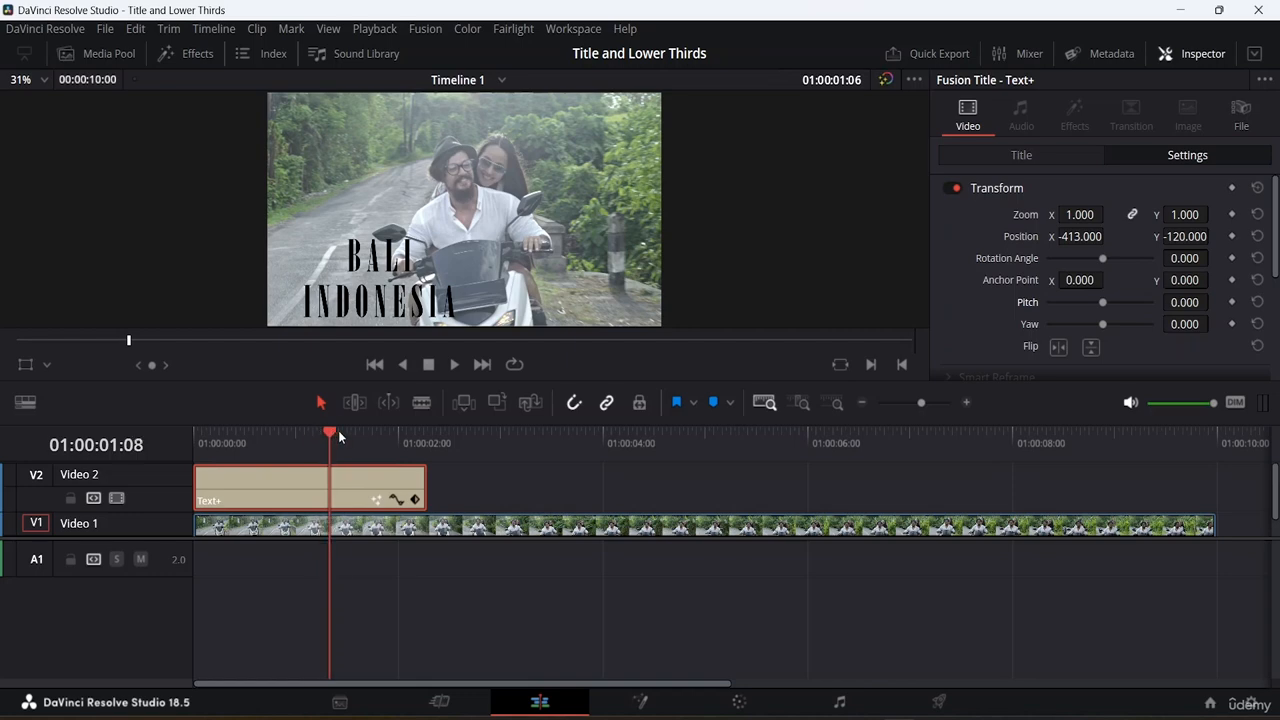
pyautogui.moveTo(338, 430)
pyautogui.mouseDown()
pyautogui.moveTo(300, 433)
pyautogui.moveTo(338, 442)
pyautogui.mouseUp()
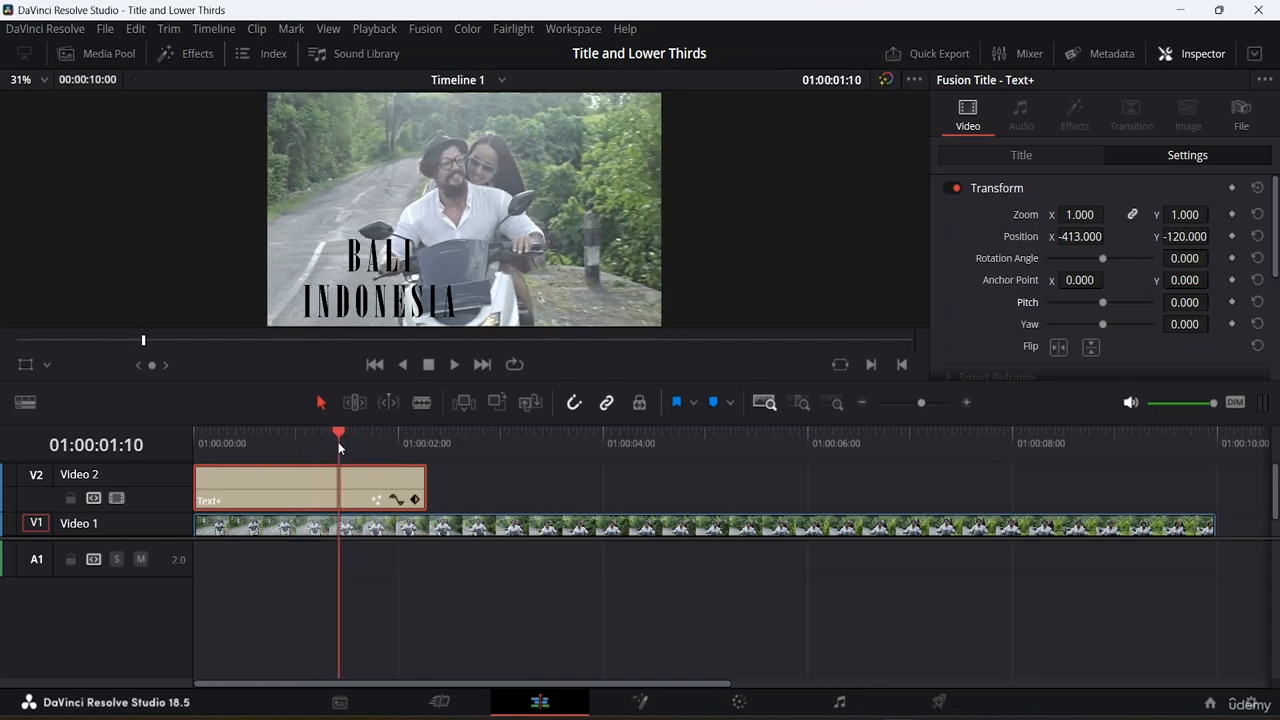
pyautogui.click(1257, 302)
pyautogui.click(1233, 302)
# Set the title's pitch to 1.473 at 01:00:01:21 as a second keyframe
pyautogui.moveTo(340, 432); pyautogui.dragTo(385, 442)
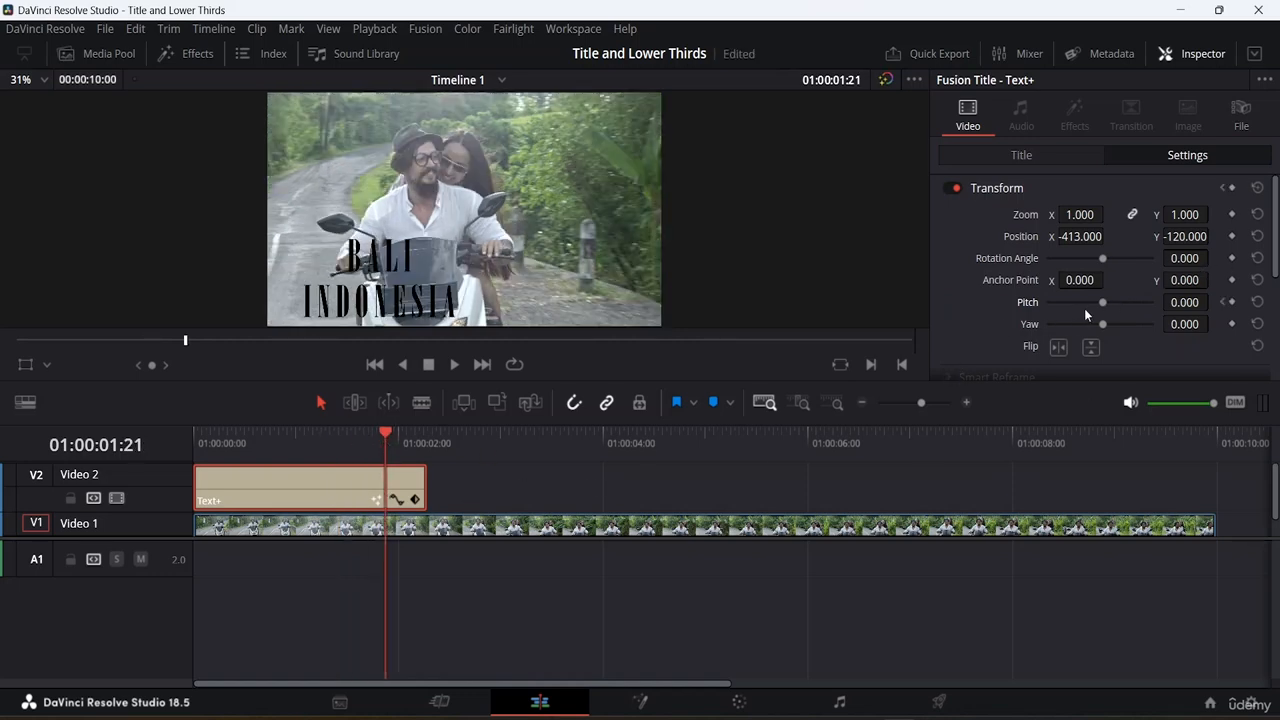
pyautogui.moveTo(1101, 298); pyautogui.dragTo(1158, 302)
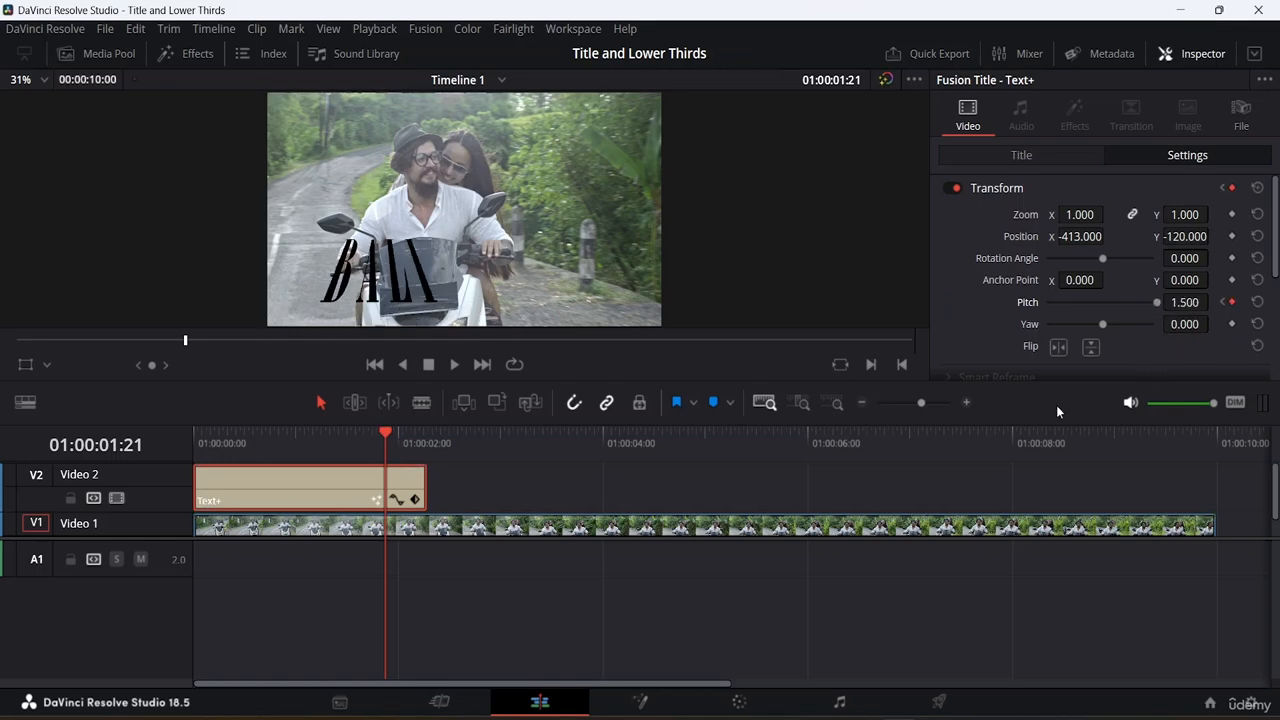
pyautogui.scroll(-1, 1126, 257)
pyautogui.moveTo(1122, 255); pyautogui.dragTo(1118, 253)
pyautogui.scroll(-3, 1005, 345)
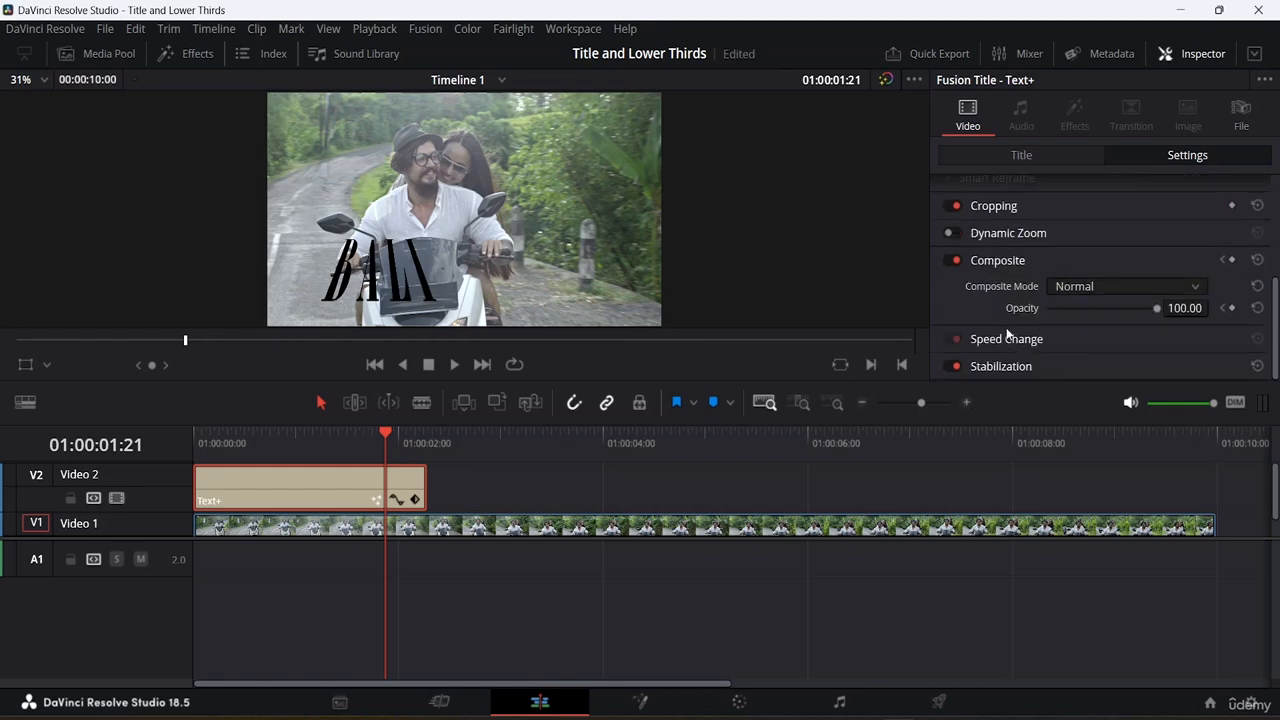
pyautogui.scroll(4, 1074, 255)
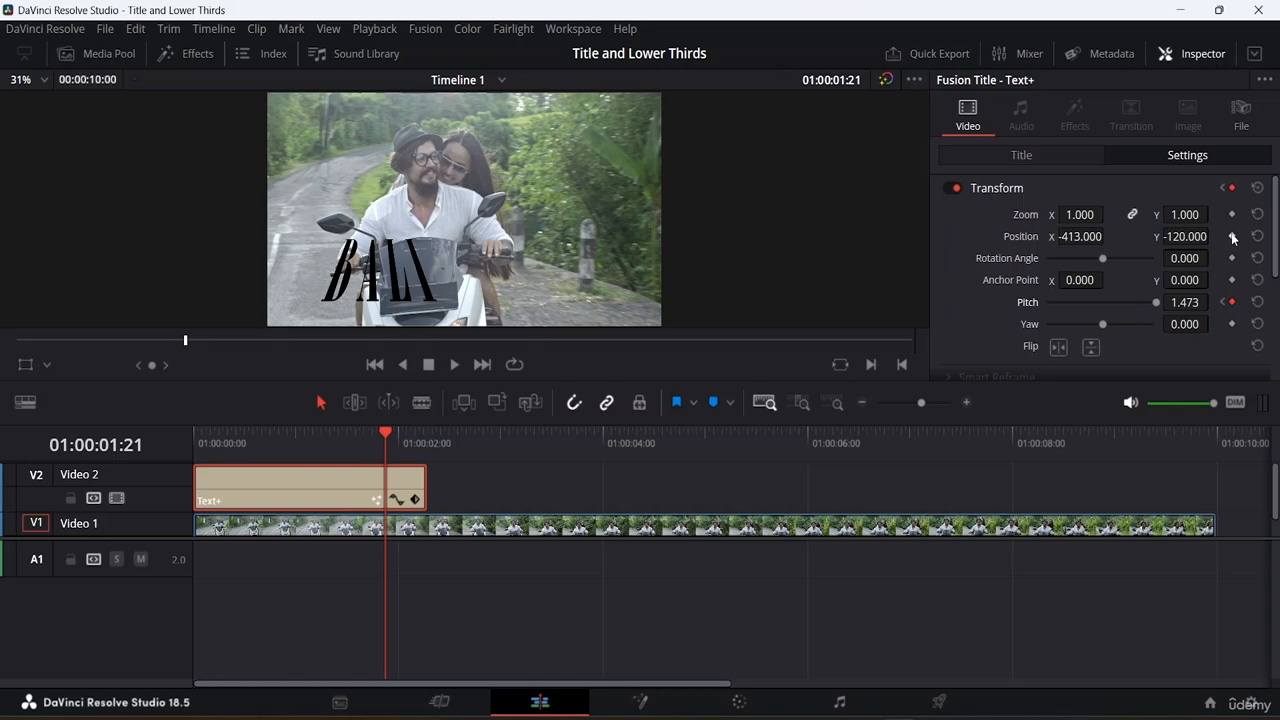
# Add a position keyframe to the title at 01:00:01:21, save the project, and undo a trial change of the Y position
pyautogui.click(1233, 237)
pyautogui.hotkey('ctrl', 's')
pyautogui.moveTo(1187, 237)
pyautogui.mouseDown()
pyautogui.moveTo(1090, 237)
pyautogui.moveTo(1188, 237)
pyautogui.mouseUp()
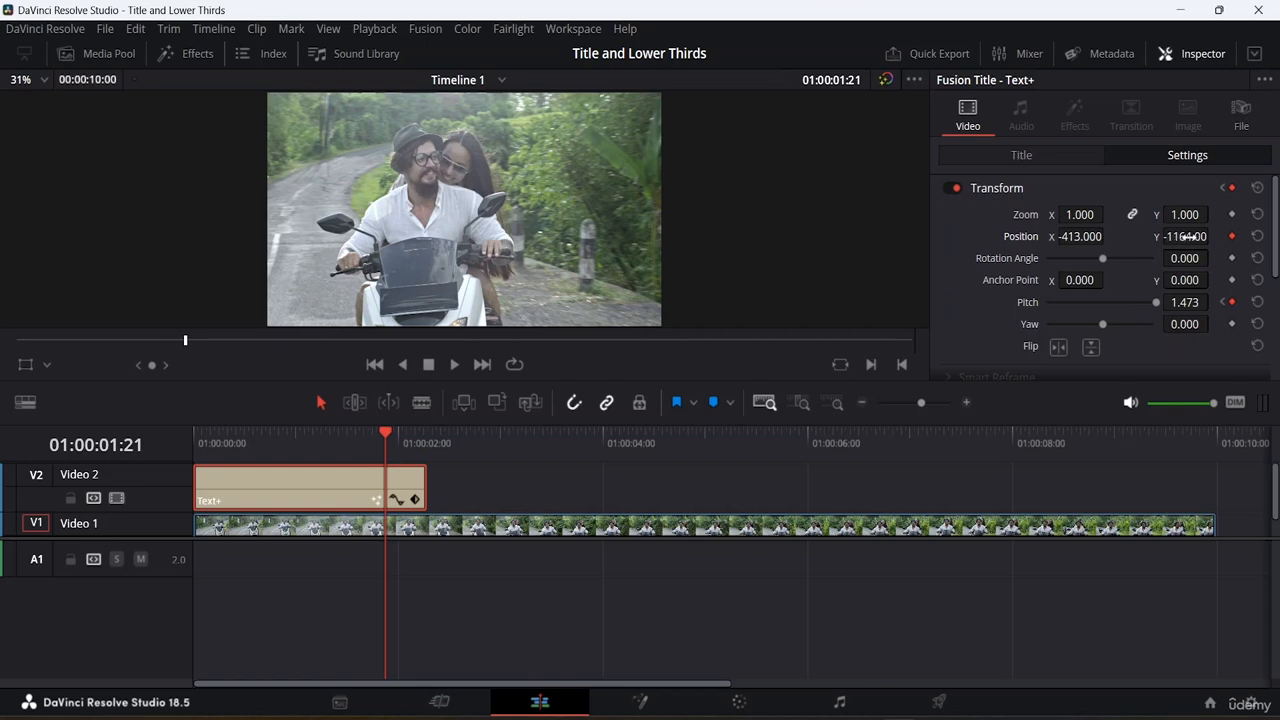
pyautogui.hotkey('ctrl', 'z')
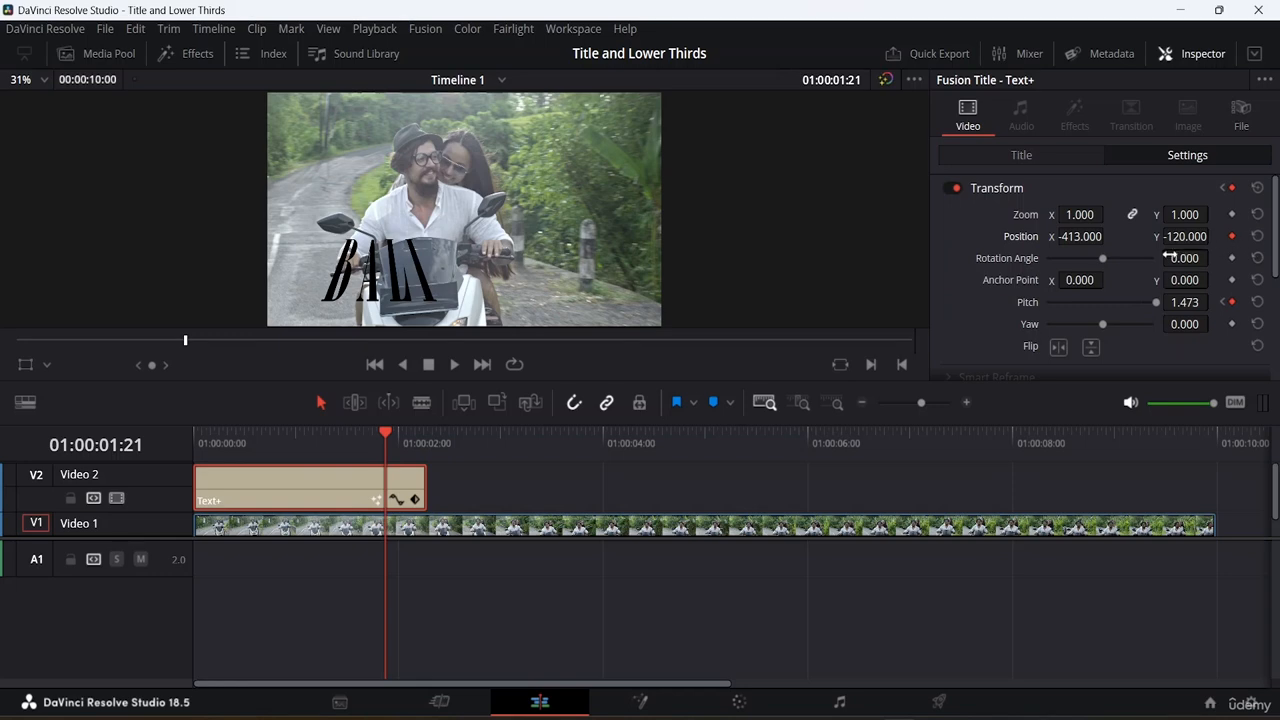
# Set the title's Y position to -146.000 at 01:00:02:07 and to -959.400 at 01:00:02:06 as keyframes
pyautogui.moveTo(380, 430); pyautogui.dragTo(420, 433)
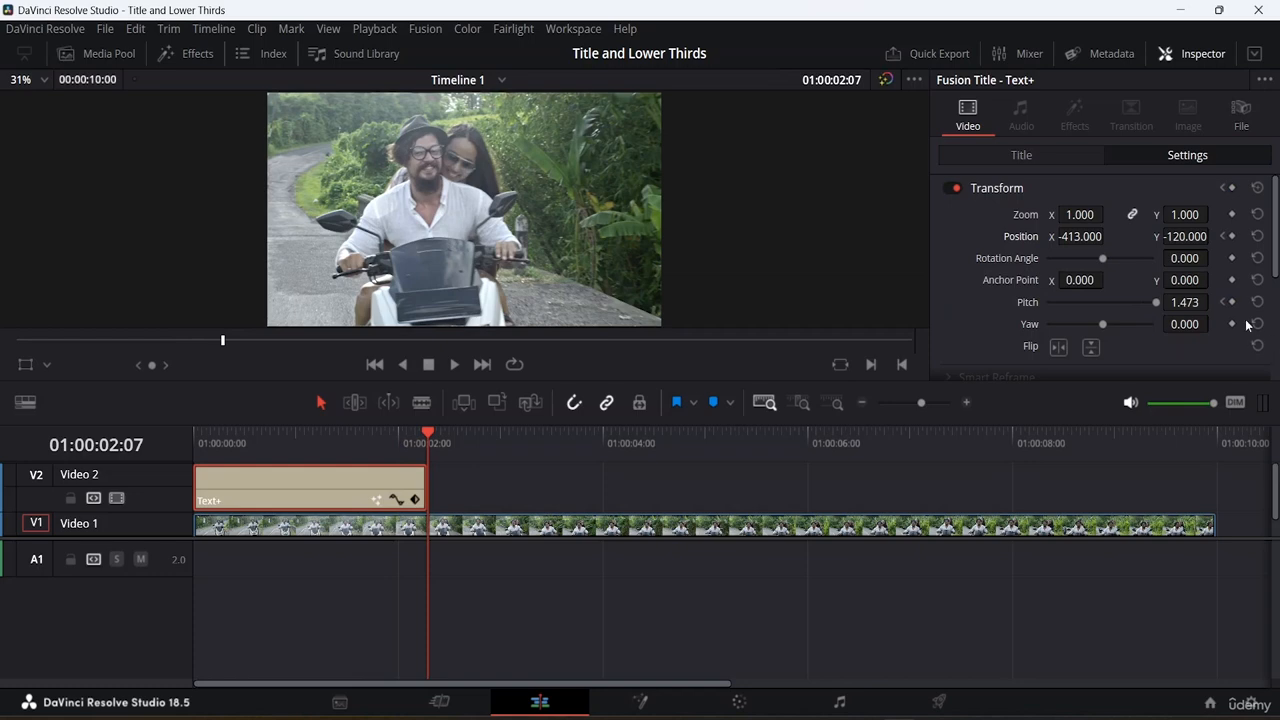
pyautogui.moveTo(1183, 238); pyautogui.dragTo(1185, 244)
pyautogui.moveTo(428, 434)
pyautogui.mouseDown()
pyautogui.moveTo(382, 428)
pyautogui.moveTo(418, 438)
pyautogui.mouseUp()
pyautogui.click(424, 434)
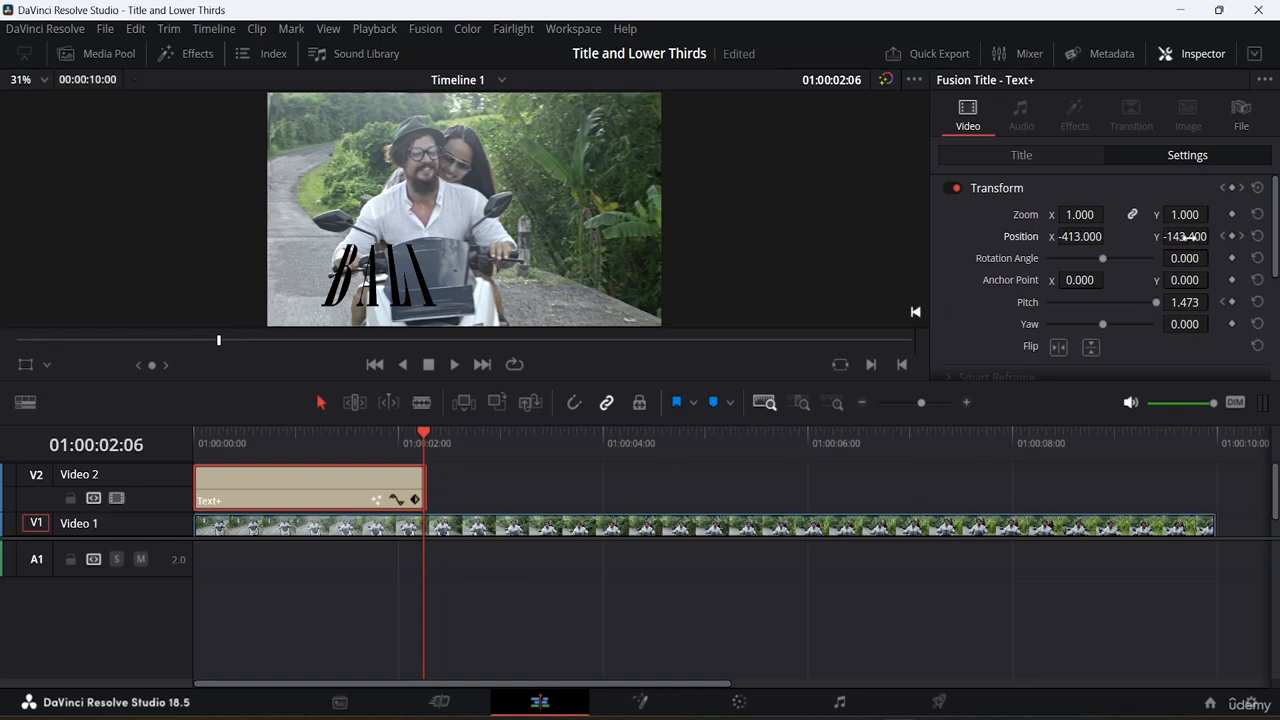
pyautogui.moveTo(1185, 236); pyautogui.dragTo(1150, 237)
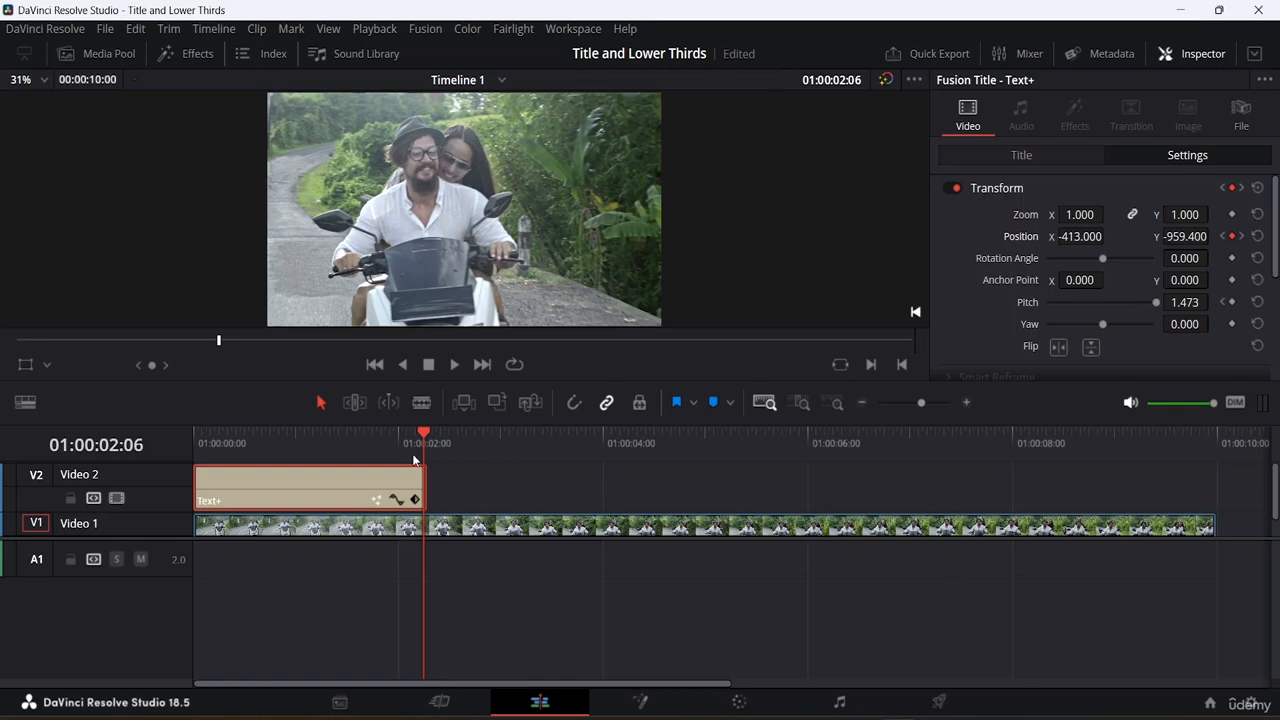
# Play the title animation twice from the timeline start past the end of the title
pyautogui.moveTo(424, 440); pyautogui.dragTo(3, 452)
pyautogui.press('space')
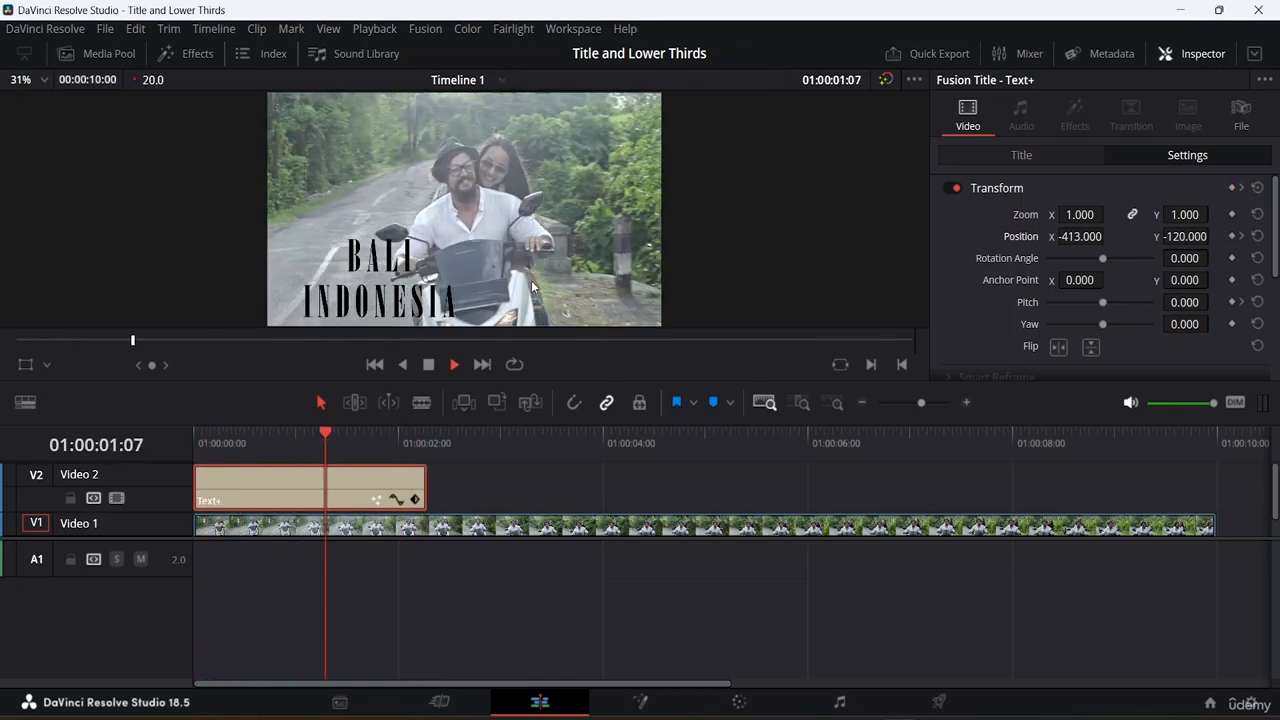
pyautogui.press('space')
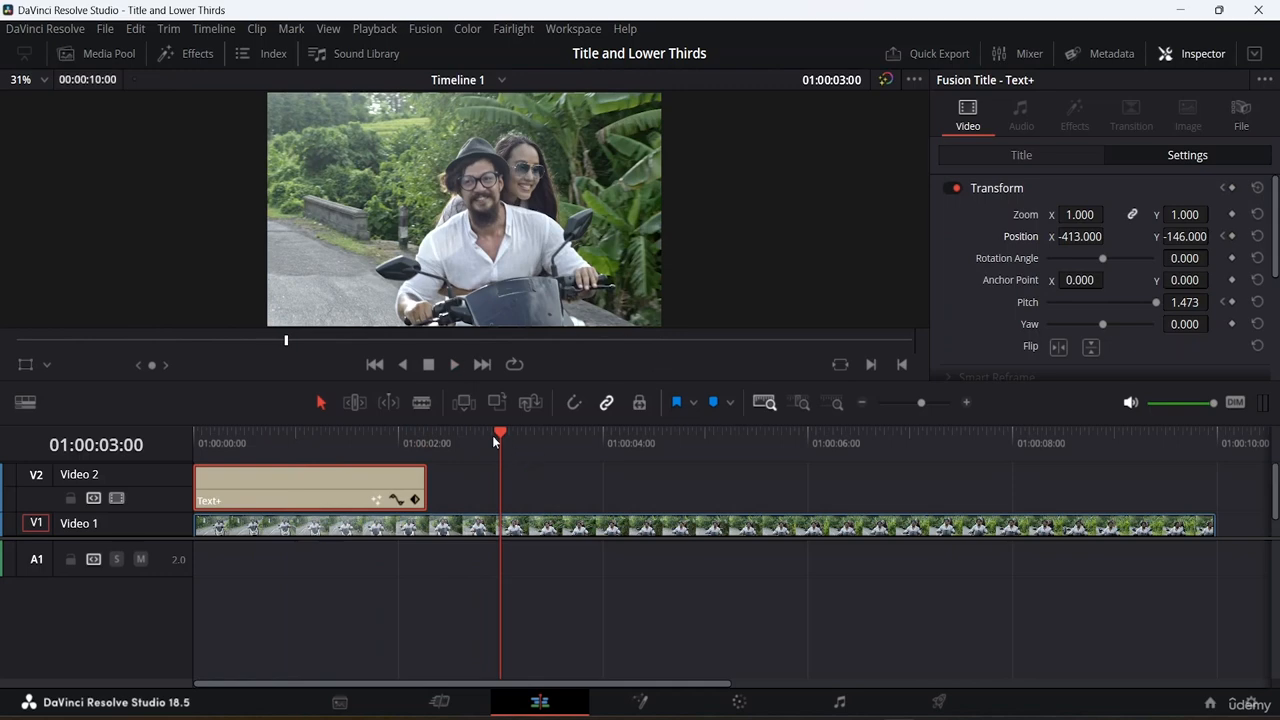
pyautogui.moveTo(492, 435); pyautogui.dragTo(20, 430)
pyautogui.press('space')
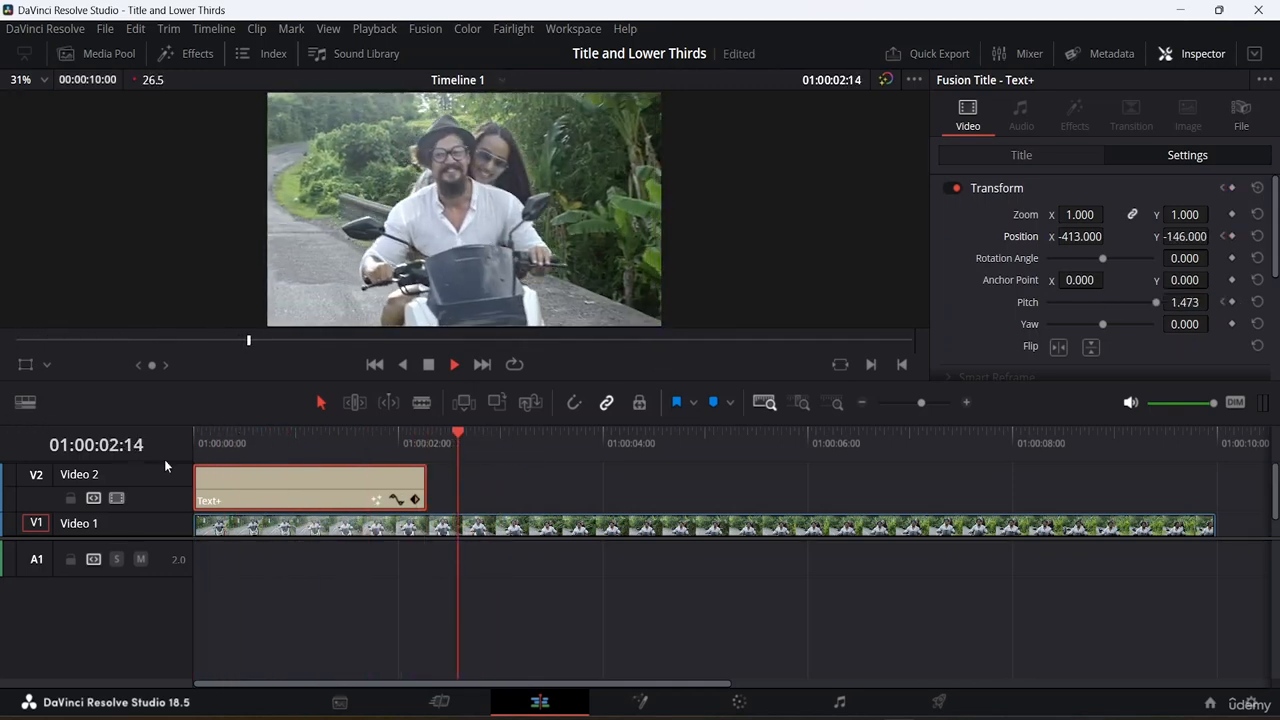
pyautogui.press('space')
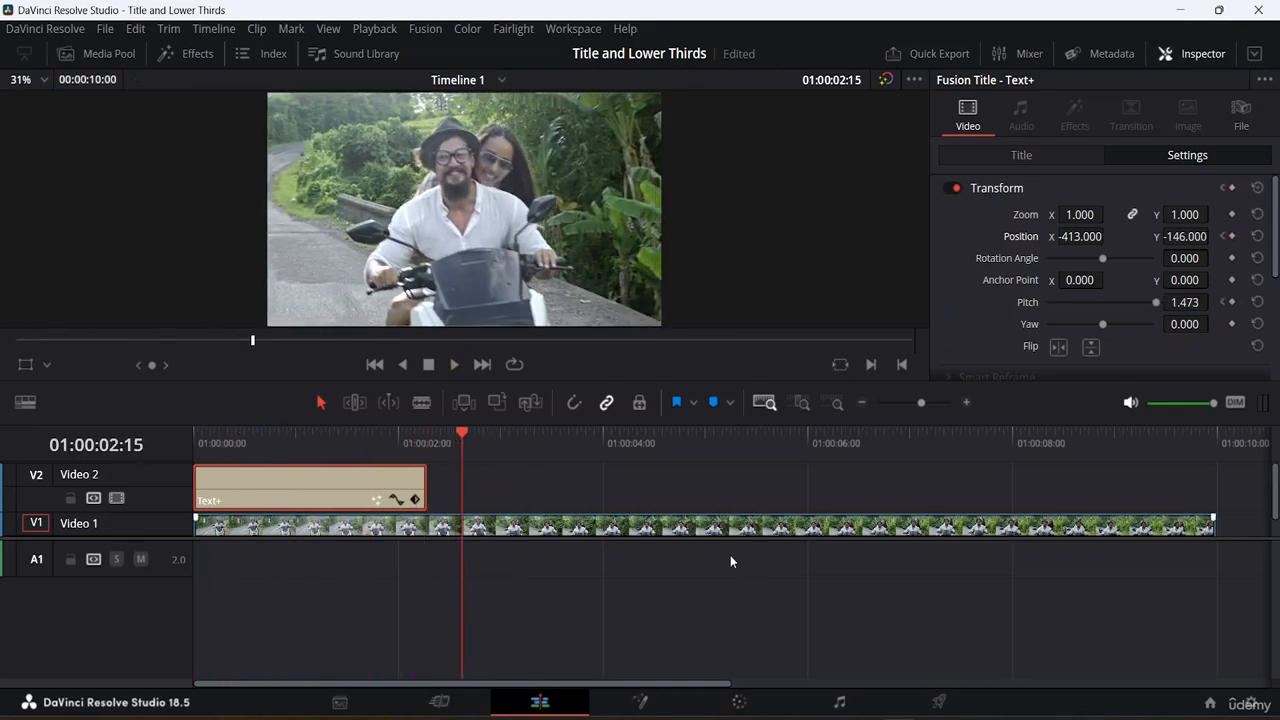
# Select the Video 1 clip and, at 01:00:00:00, set its X position to -189.000 and its zoom to 34.100
pyautogui.scroll(-1, 561, 528)
pyautogui.click(554, 506)
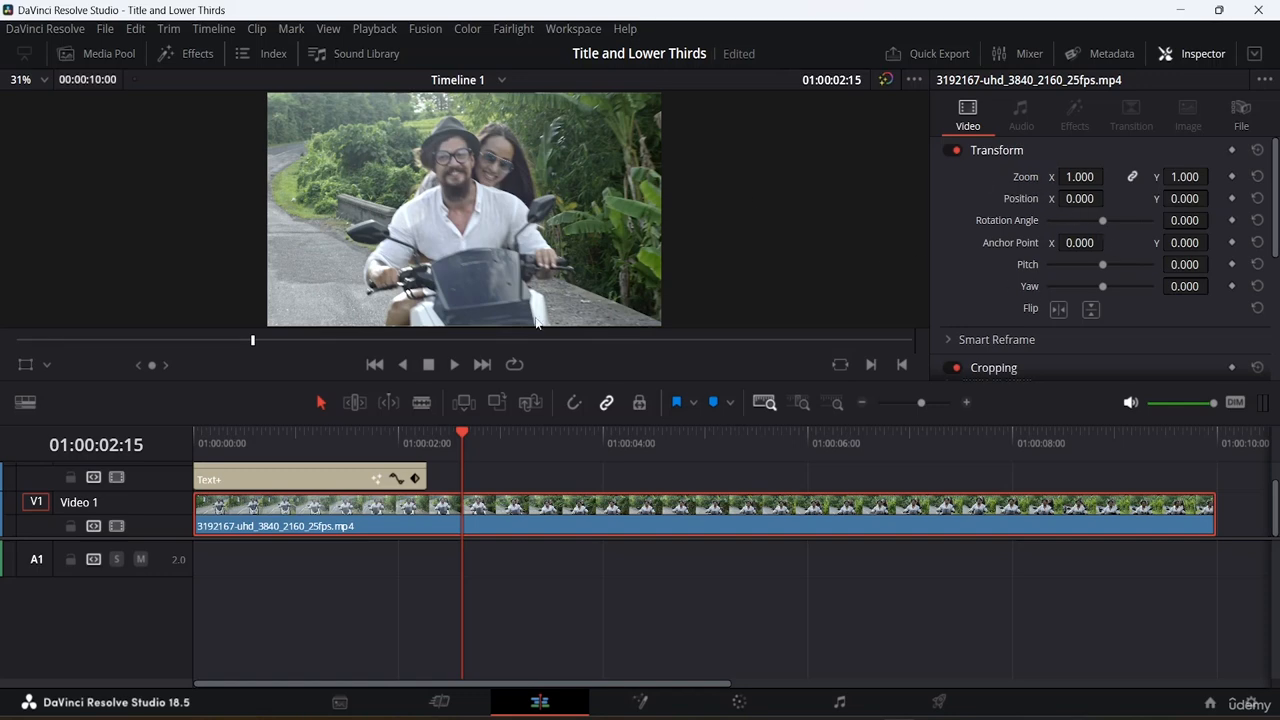
pyautogui.moveTo(456, 430); pyautogui.dragTo(150, 465)
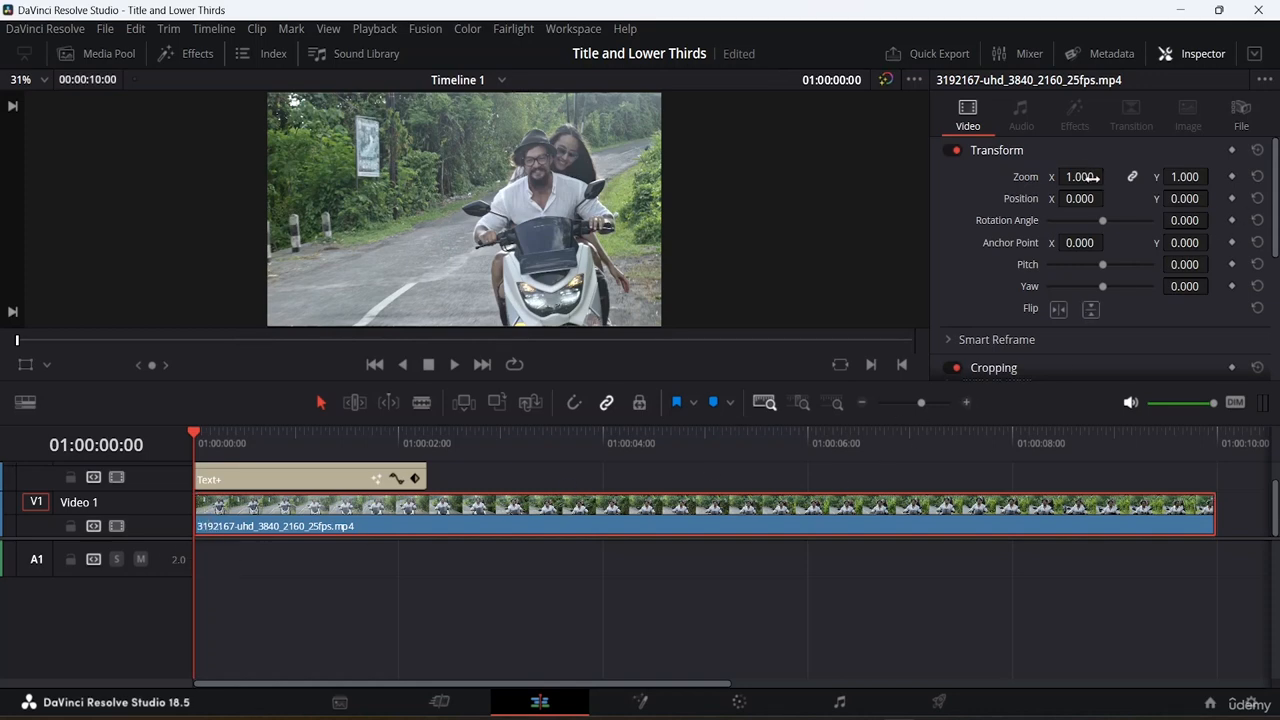
pyautogui.moveTo(1088, 177); pyautogui.dragTo(1042, 198)
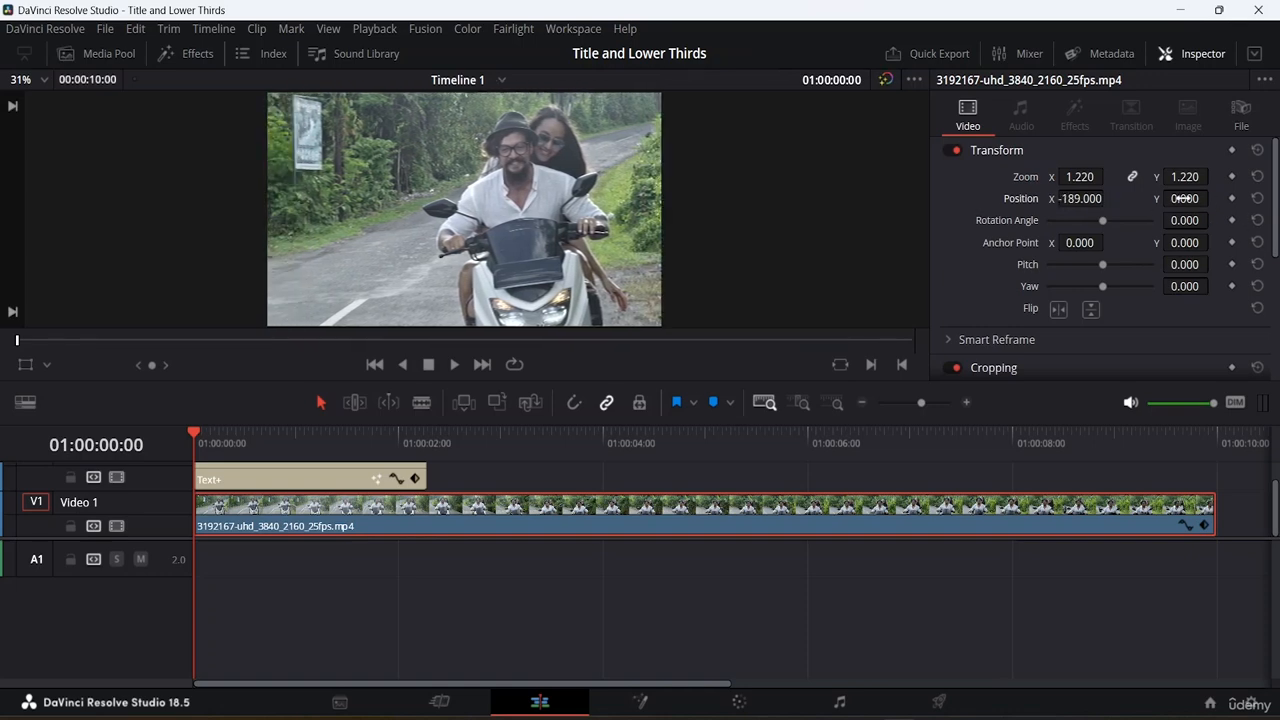
pyautogui.moveTo(1100, 176)
pyautogui.mouseDown()
pyautogui.moveTo(1086, 176)
pyautogui.moveTo(1108, 176)
pyautogui.mouseUp()
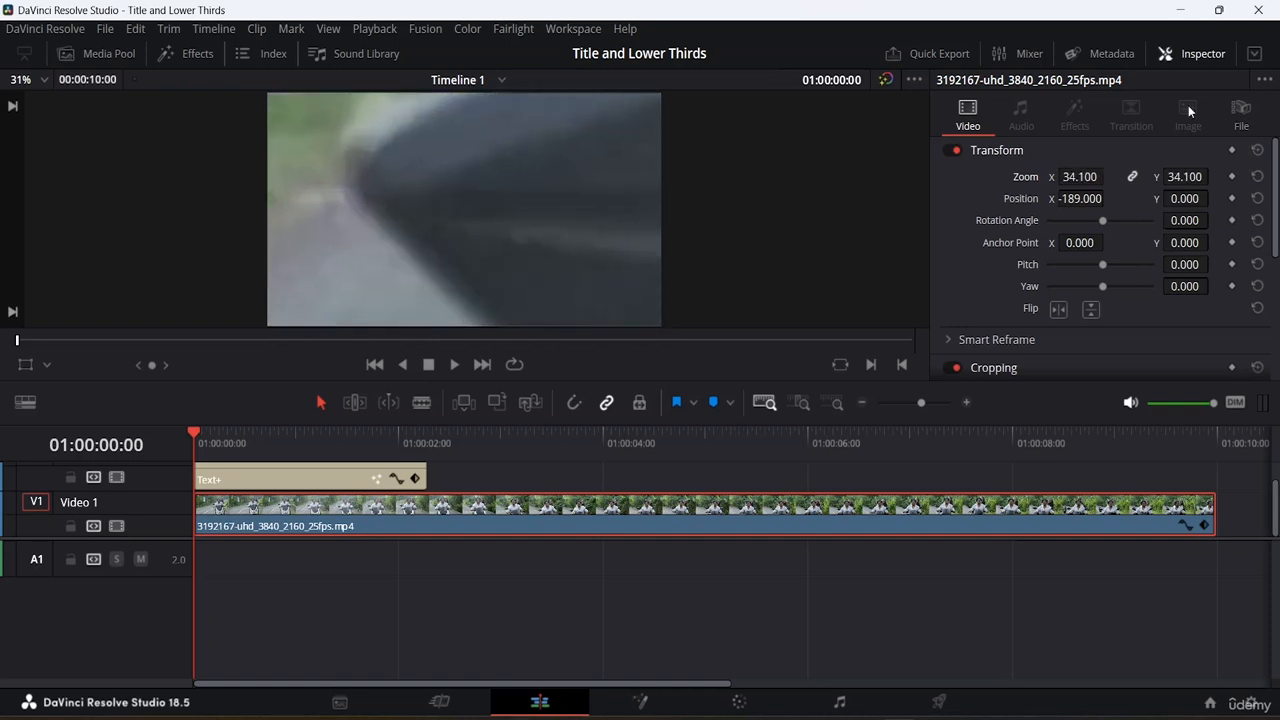
# Add a position keyframe to the video clip at 01:00:00:00 and reset its zoom with the playhead at 01:00:00:13
pyautogui.click(1232, 198)
pyautogui.click(207, 434)
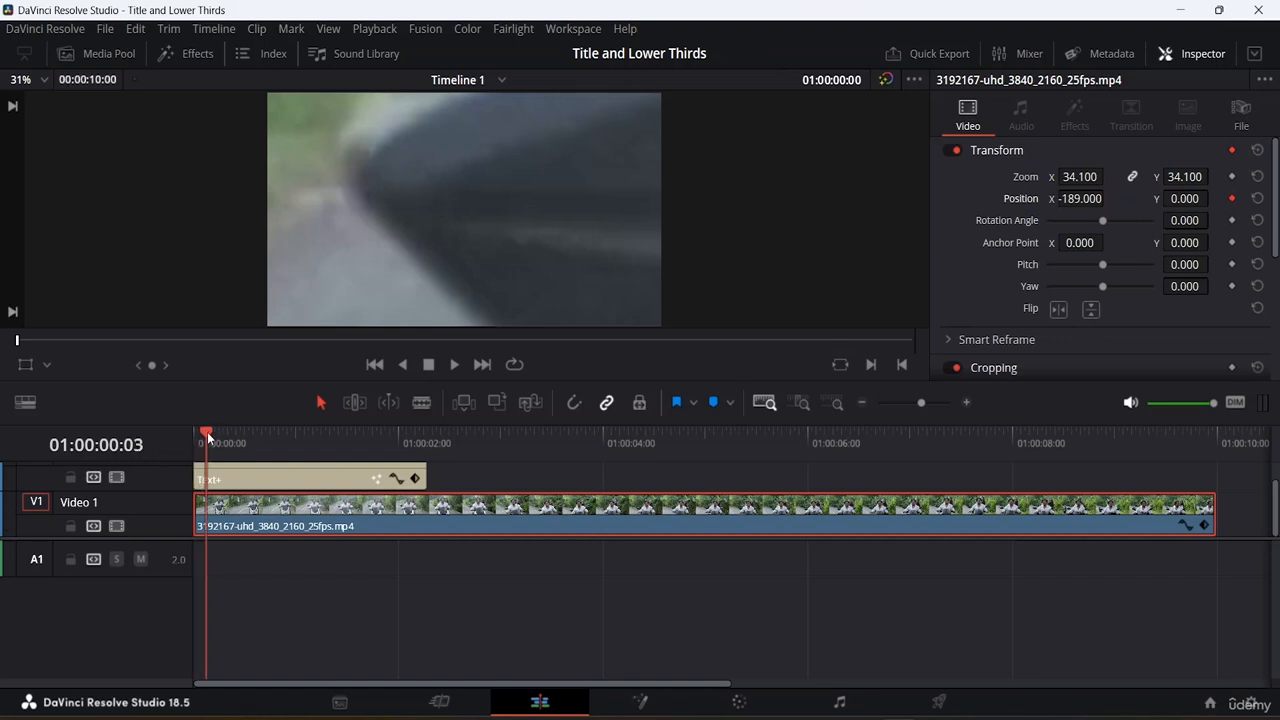
pyautogui.moveTo(207, 434); pyautogui.dragTo(258, 443)
pyautogui.moveTo(246, 443); pyautogui.dragTo(248, 442)
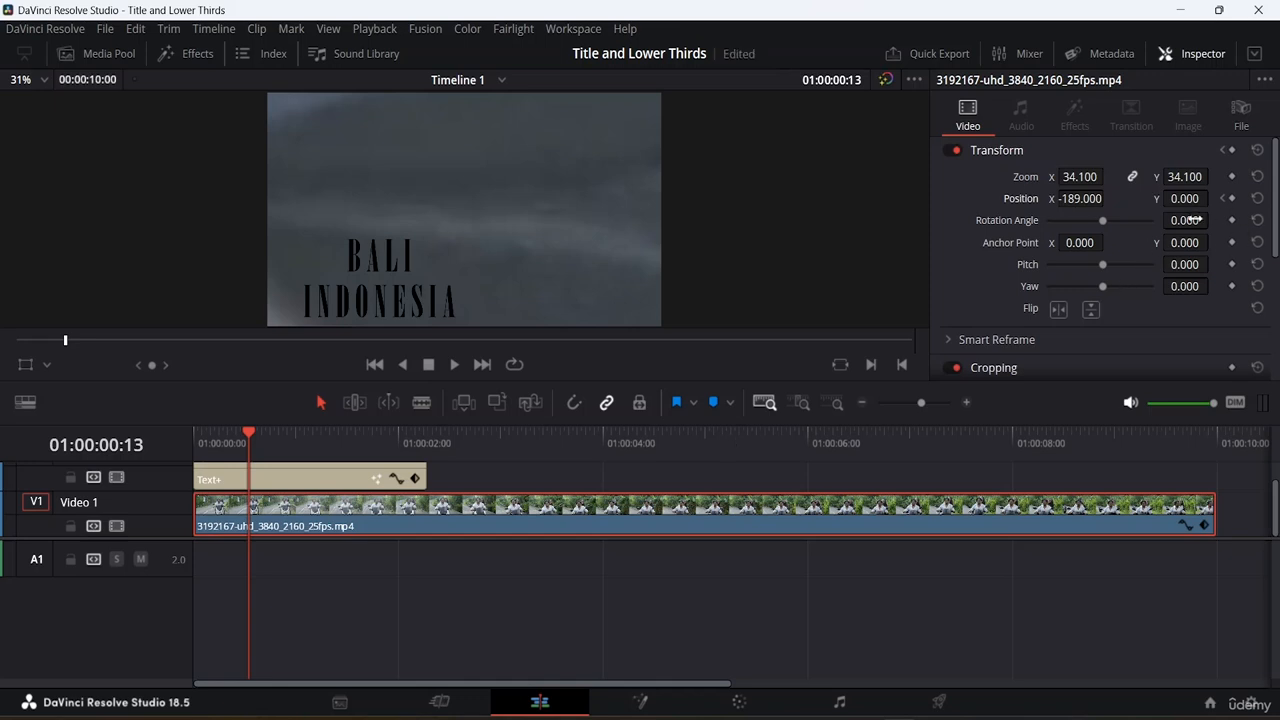
pyautogui.click(1257, 176)
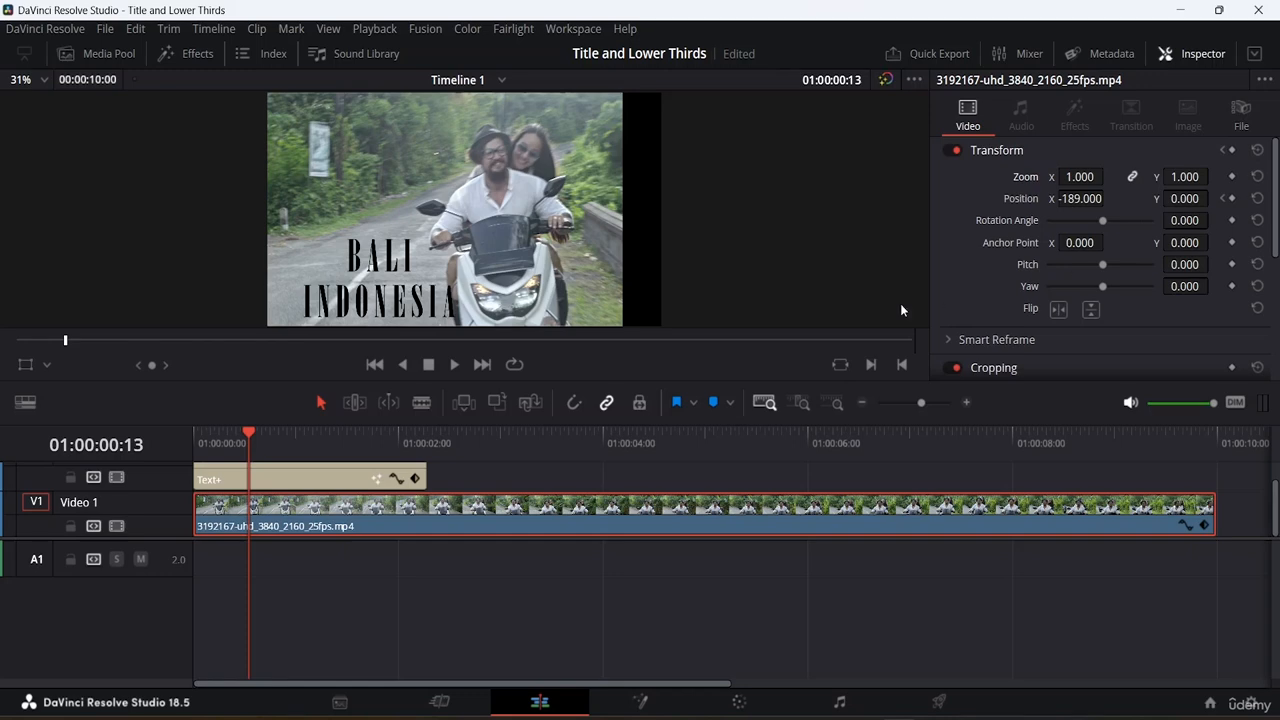
# Play the repositioned video clip from the timeline start and return the playhead to 01:00:00:00
pyautogui.moveTo(247, 432); pyautogui.dragTo(3, 404)
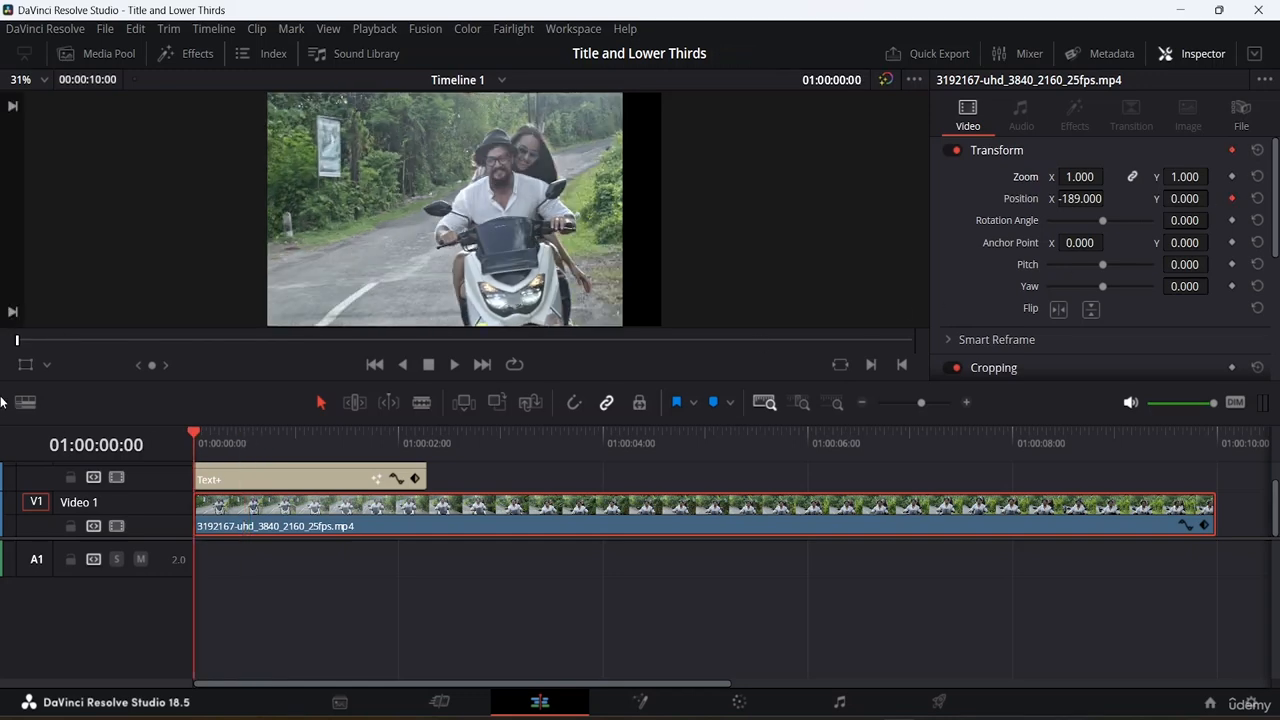
pyautogui.press('space')
pyautogui.press('space')
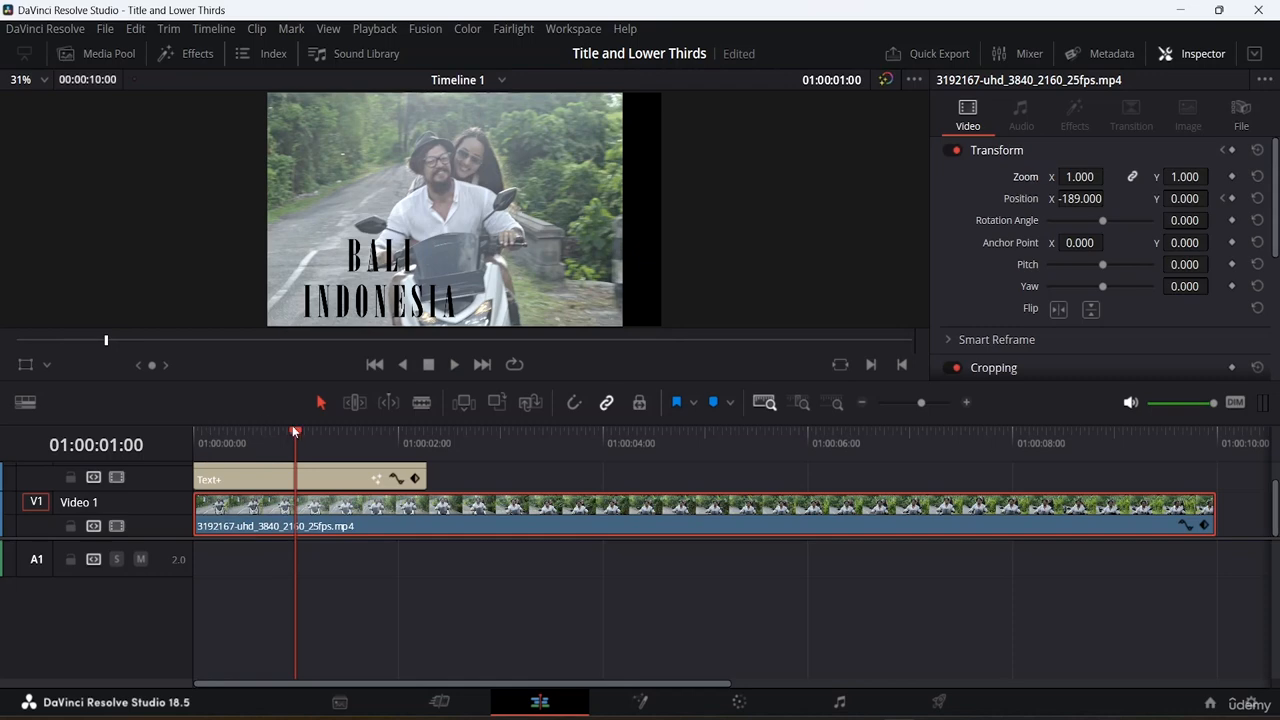
pyautogui.moveTo(292, 425); pyautogui.dragTo(175, 410)
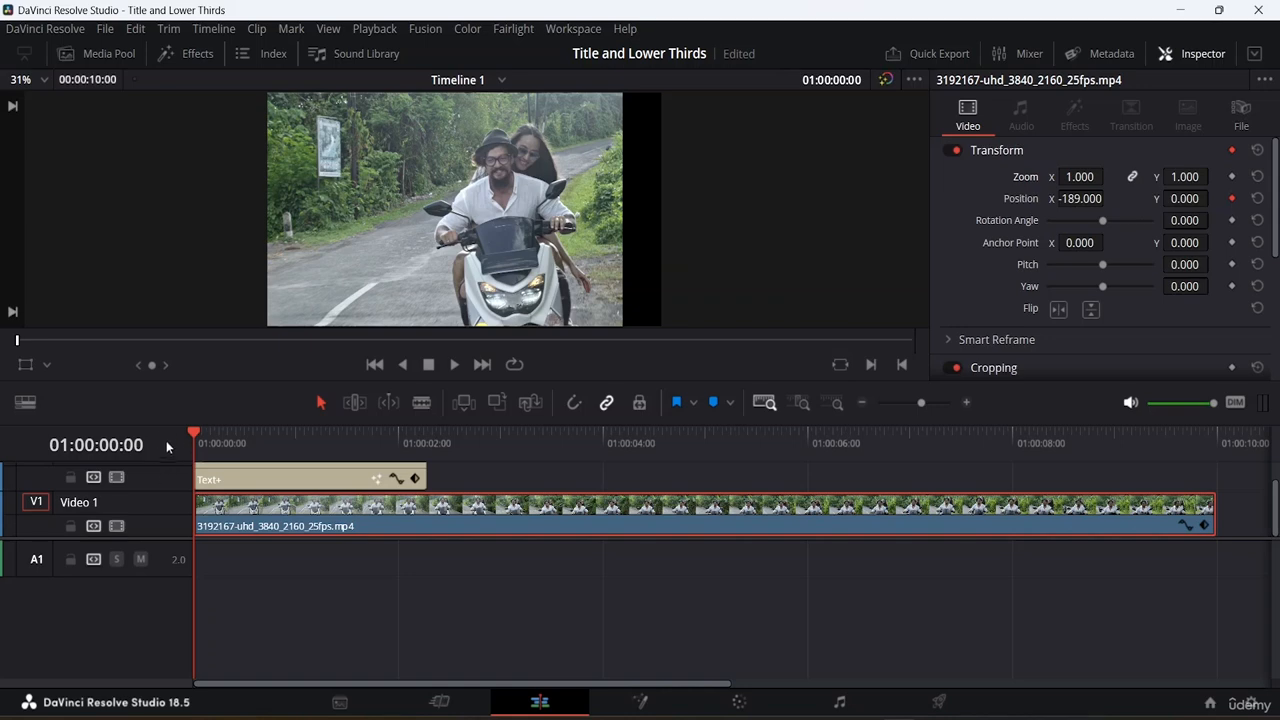
pyautogui.moveTo(193, 434)
pyautogui.mouseDown()
pyautogui.moveTo(267, 427)
pyautogui.moveTo(199, 430)
pyautogui.mouseUp()
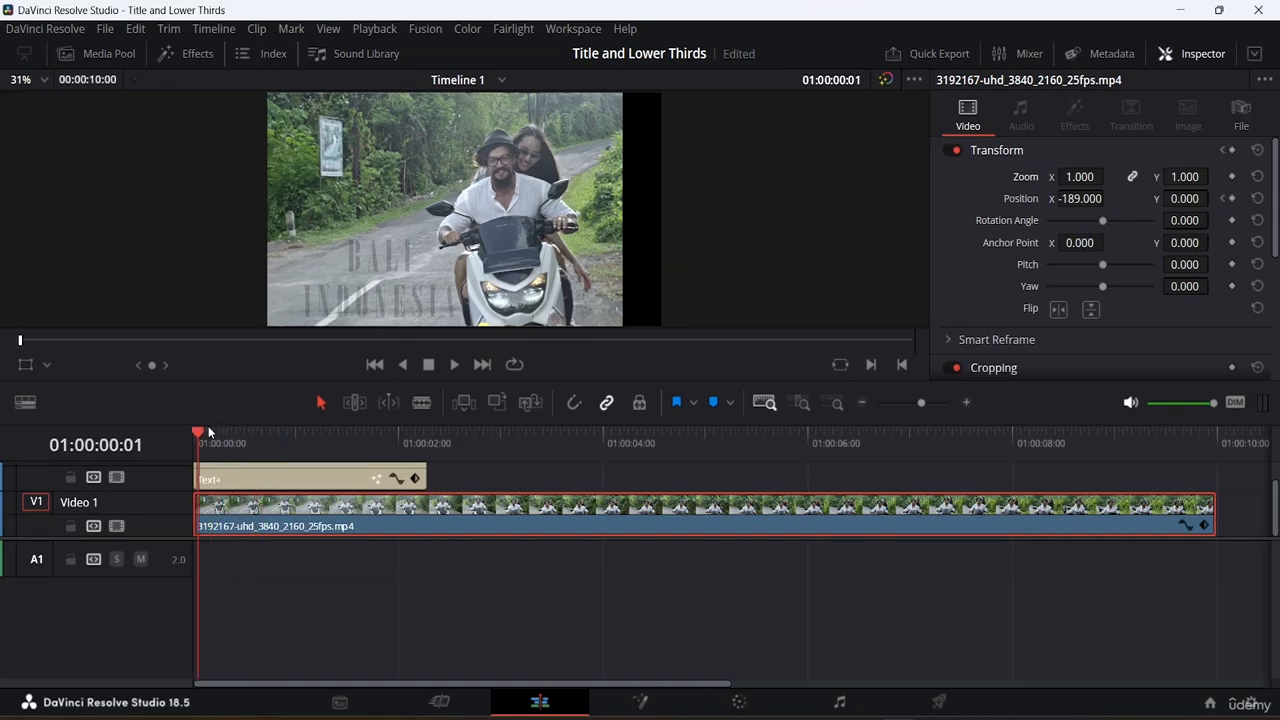
pyautogui.press('Left')
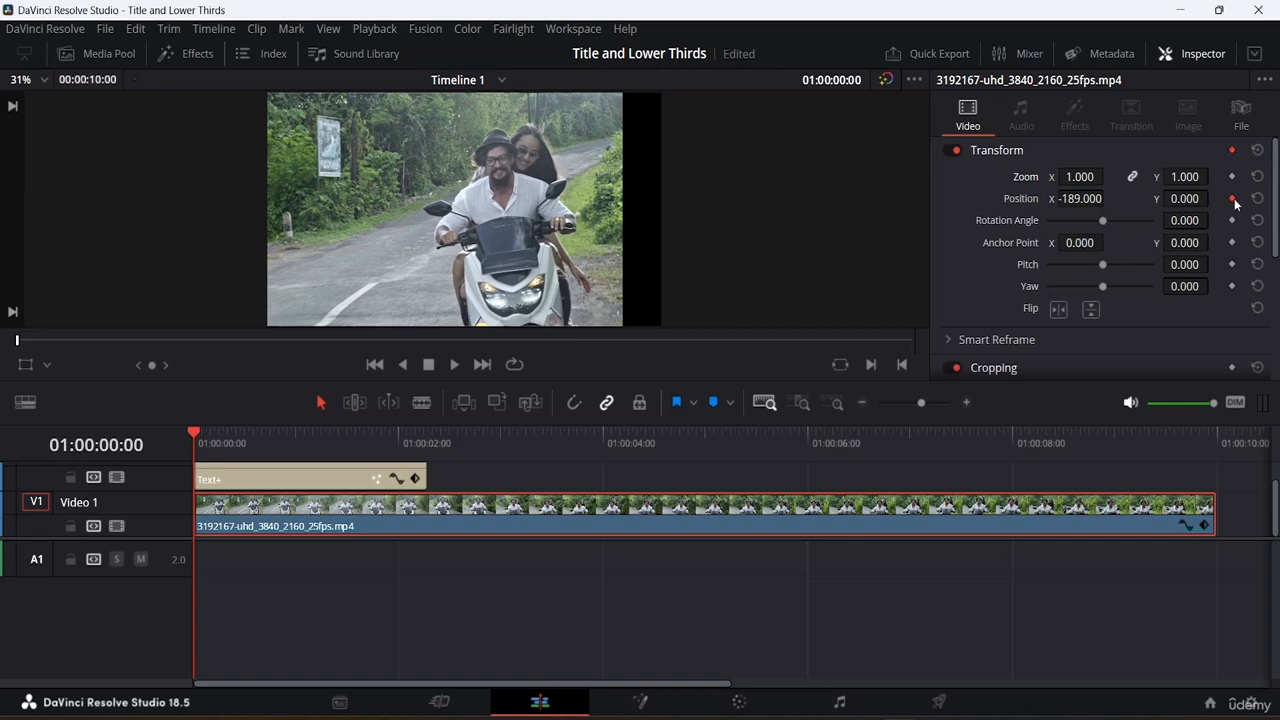
# Try a zoom of 0.000 with a renewed position keyframe on the video clip at 01:00:00:00, resetting the zoom at 01:00:00:07
pyautogui.click(1233, 199)
pyautogui.moveTo(1088, 176); pyautogui.dragTo(1100, 176)
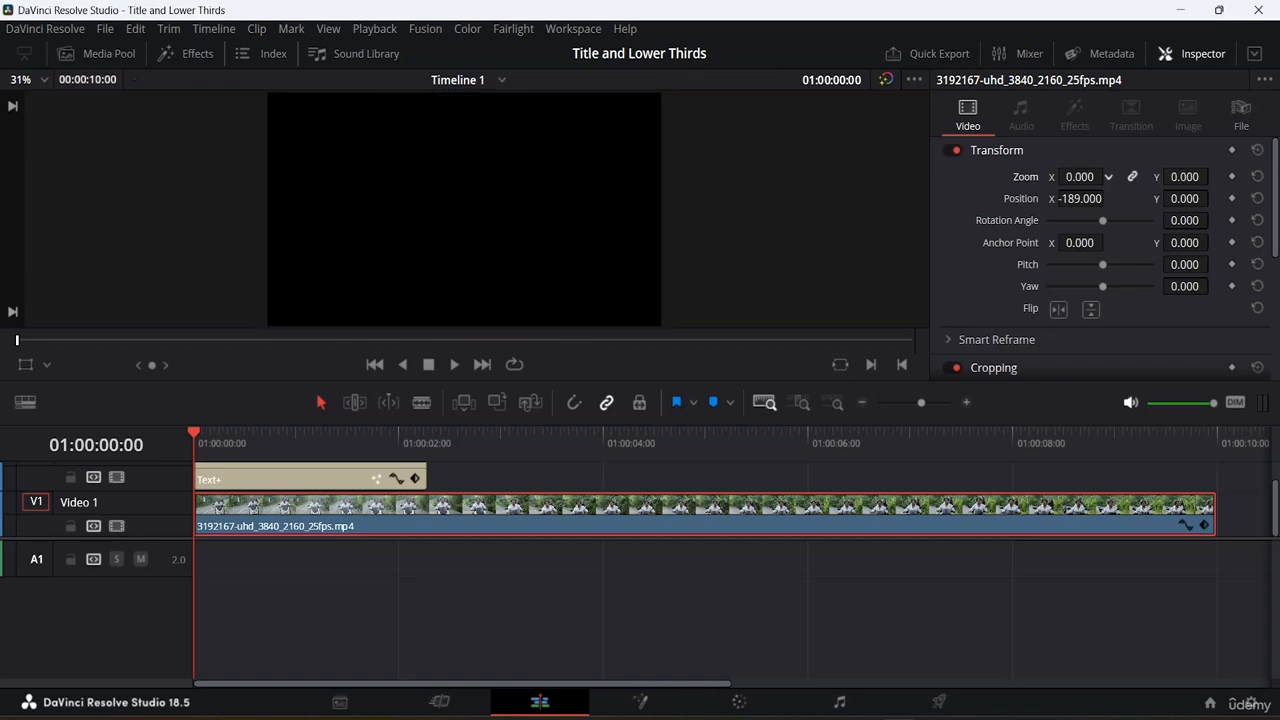
pyautogui.click(1232, 199)
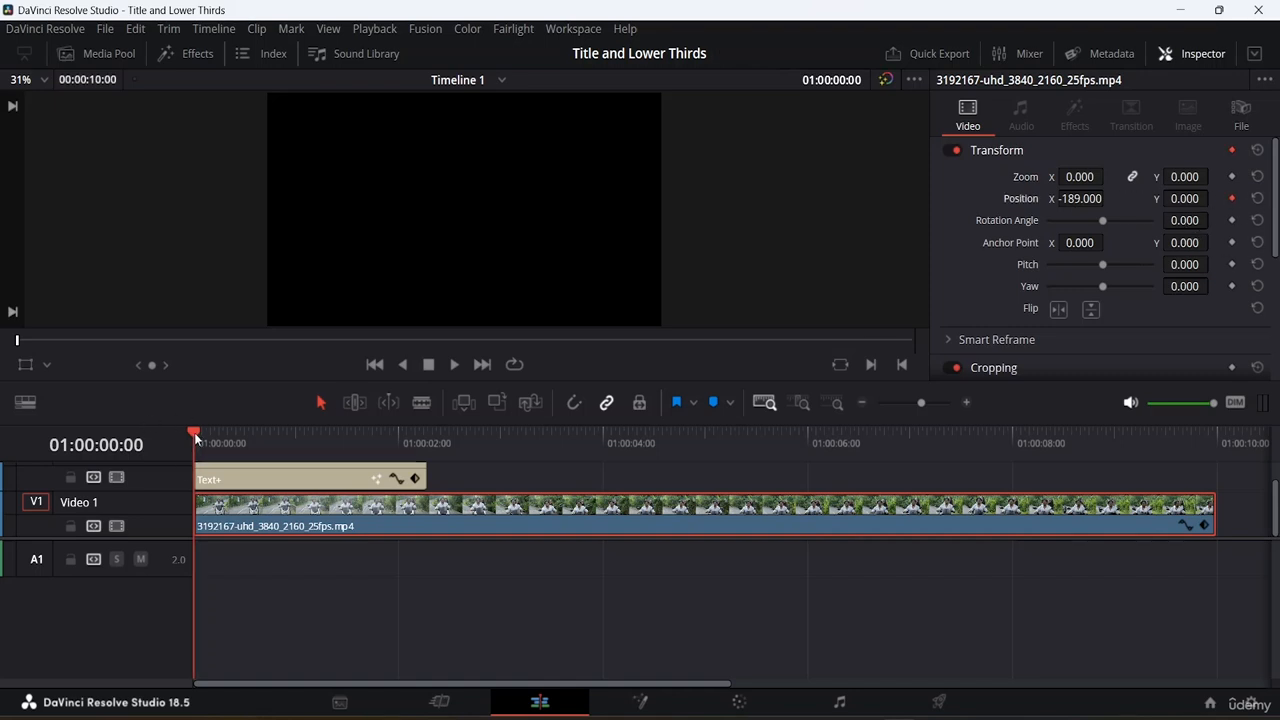
pyautogui.moveTo(195, 437); pyautogui.dragTo(234, 430)
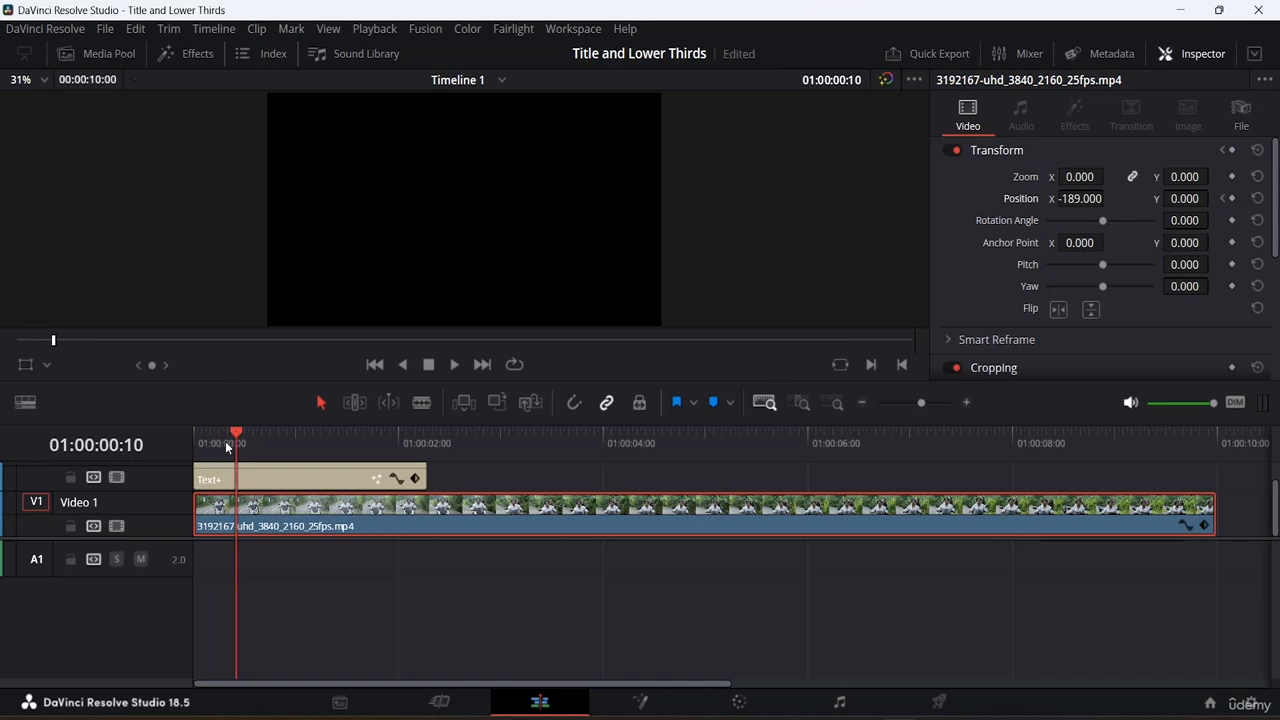
pyautogui.moveTo(236, 433); pyautogui.dragTo(225, 432)
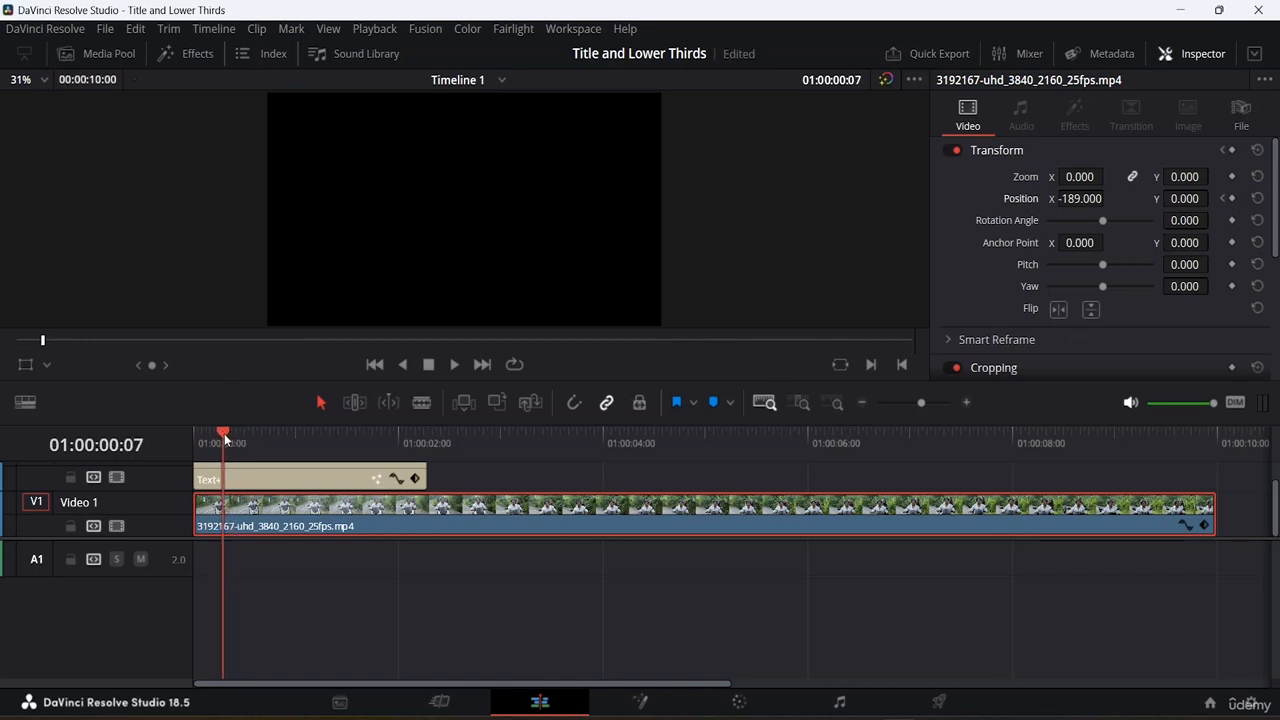
pyautogui.click(1258, 176)
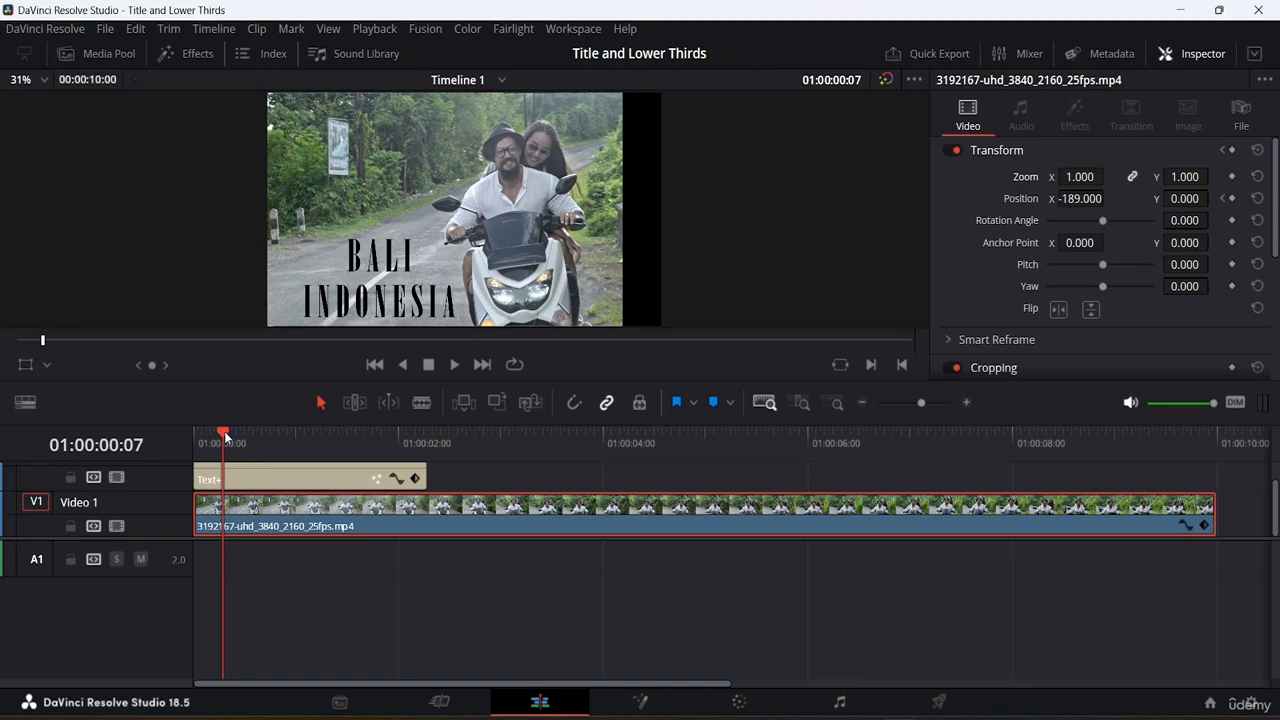
# Play the video clip briefly from the timeline start and return the playhead to 01:00:00:00
pyautogui.moveTo(224, 431); pyautogui.dragTo(192, 433)
pyautogui.press('space')
pyautogui.press('space')
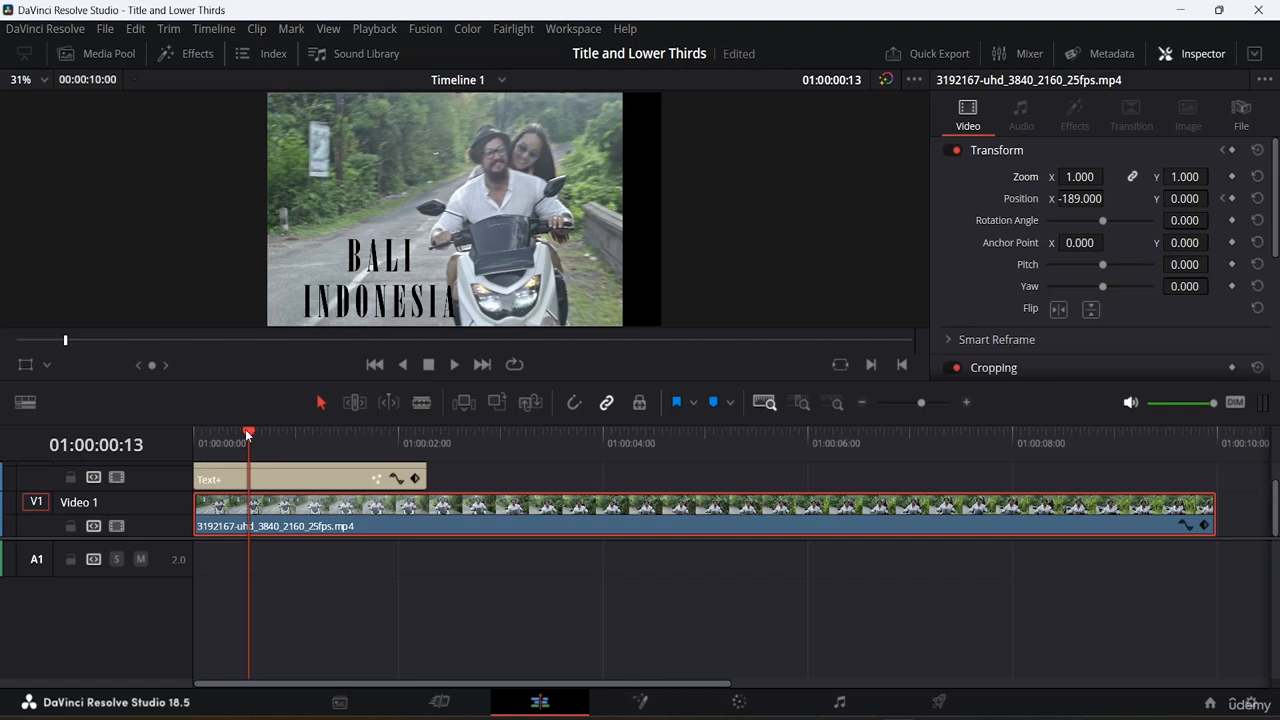
pyautogui.moveTo(245, 429); pyautogui.dragTo(194, 432)
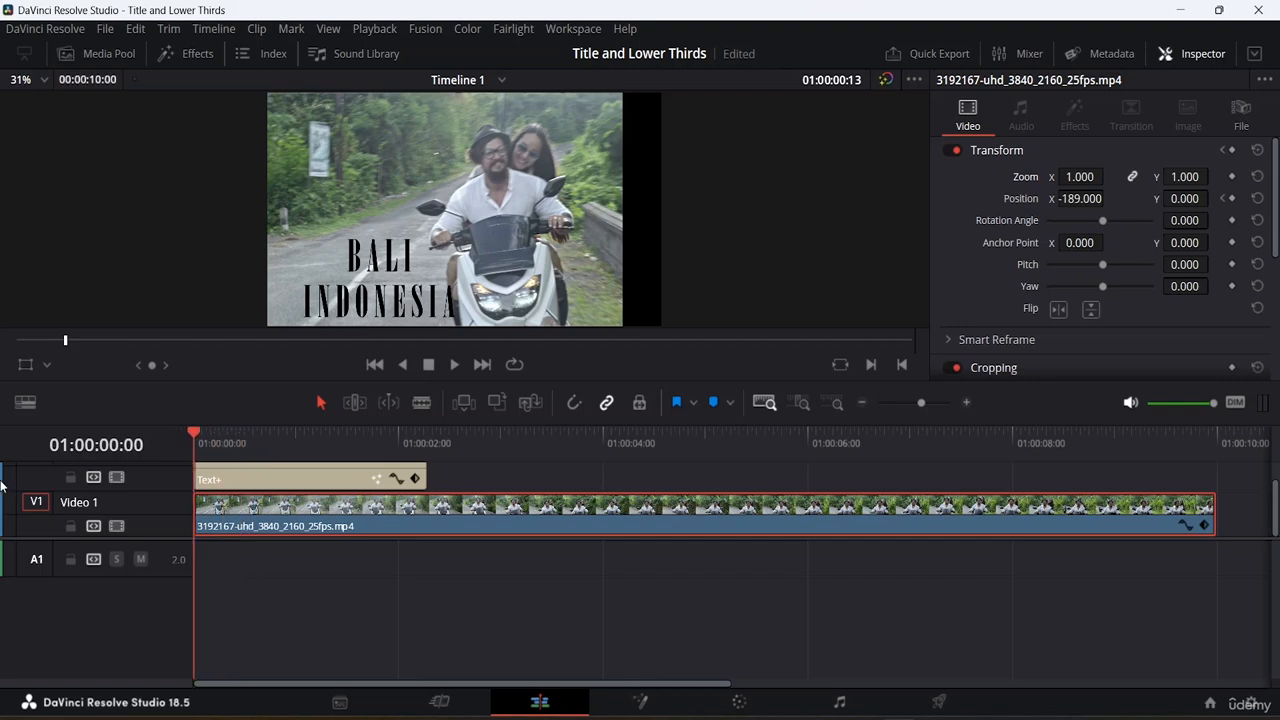
# Add a zoom keyframe to the video clip at 01:00:00:00 and set its zoom to 0.000
pyautogui.click(1232, 177)
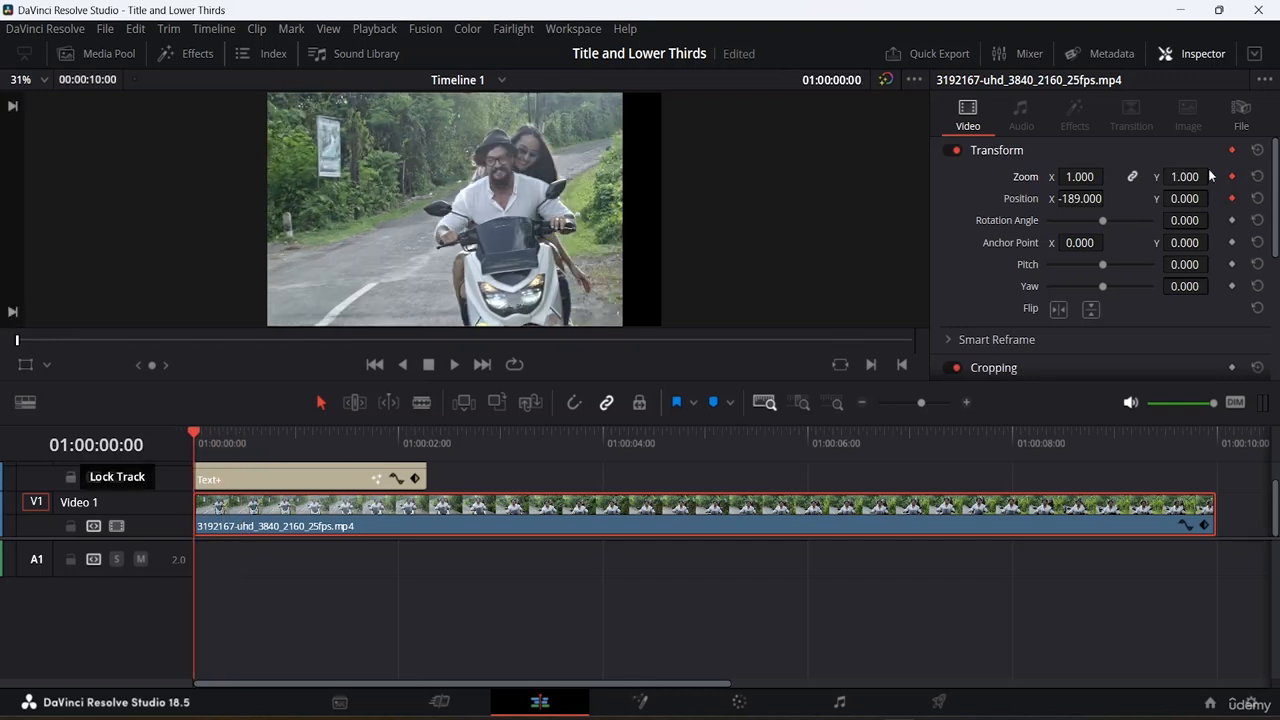
pyautogui.doubleClick(1185, 177)
pyautogui.write('0.83')
pyautogui.press('Return')
pyautogui.moveTo(1213, 177); pyautogui.dragTo(1100, 177)
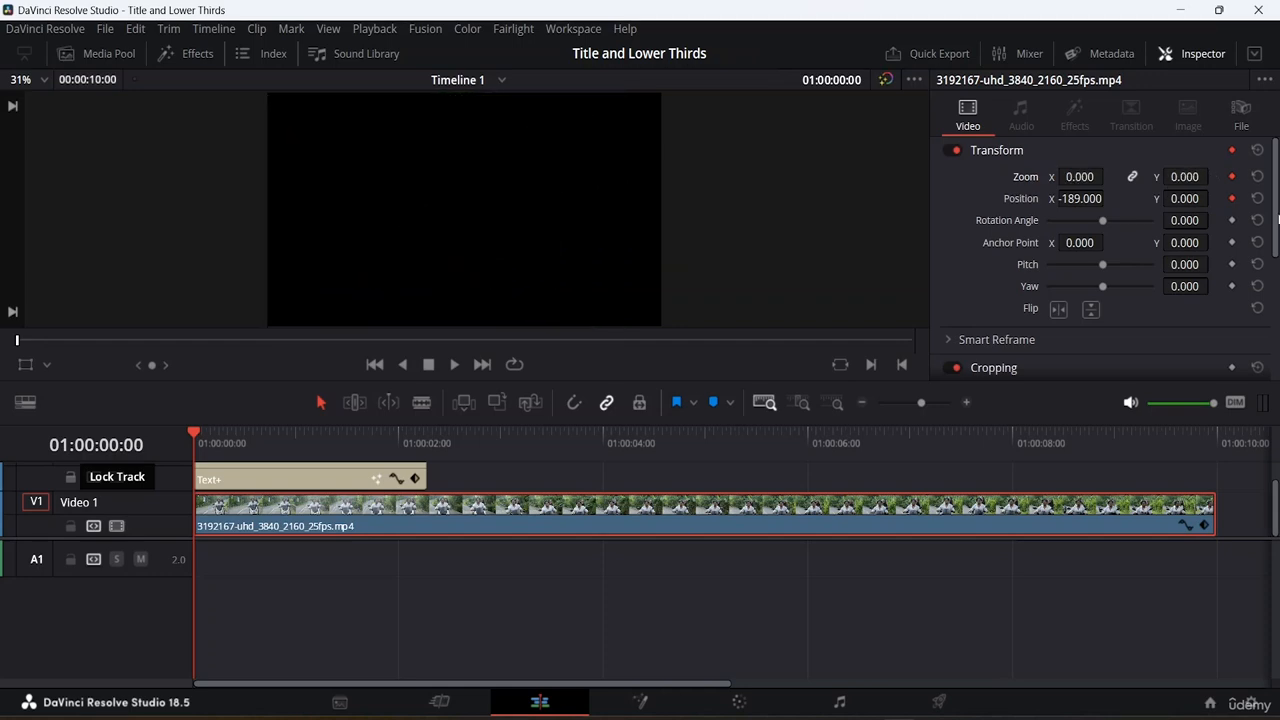
# With the playhead at 01:00:00:06, set the video clip's rotation angle to 327.020 and its zoom to 1.000
pyautogui.click(198, 436)
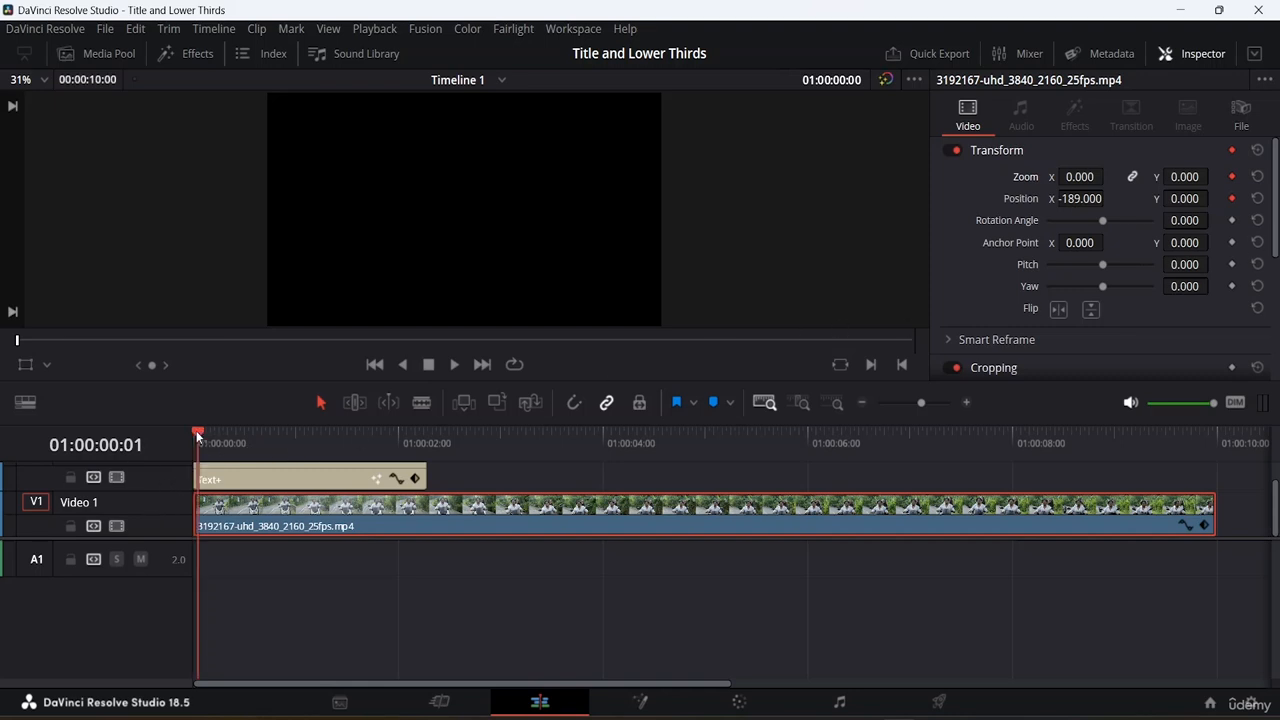
pyautogui.moveTo(198, 436); pyautogui.dragTo(219, 436)
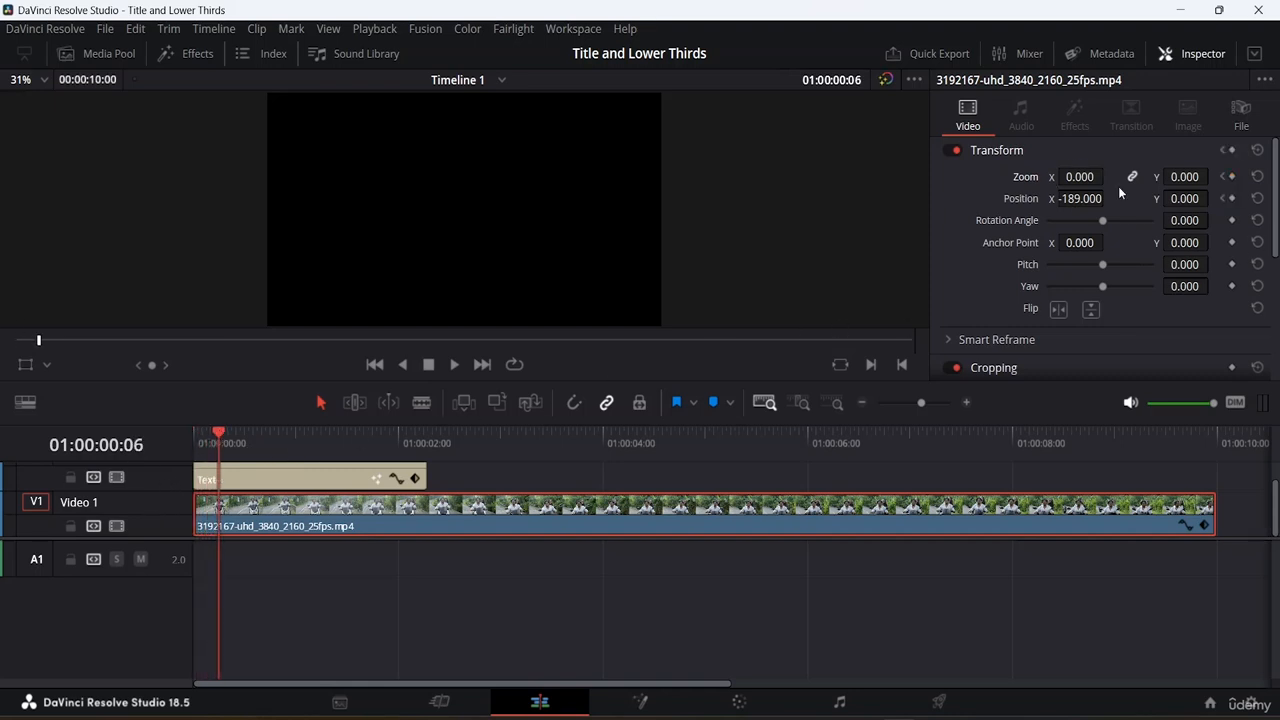
pyautogui.moveTo(1102, 220); pyautogui.dragTo(1150, 220)
pyautogui.click(1082, 177)
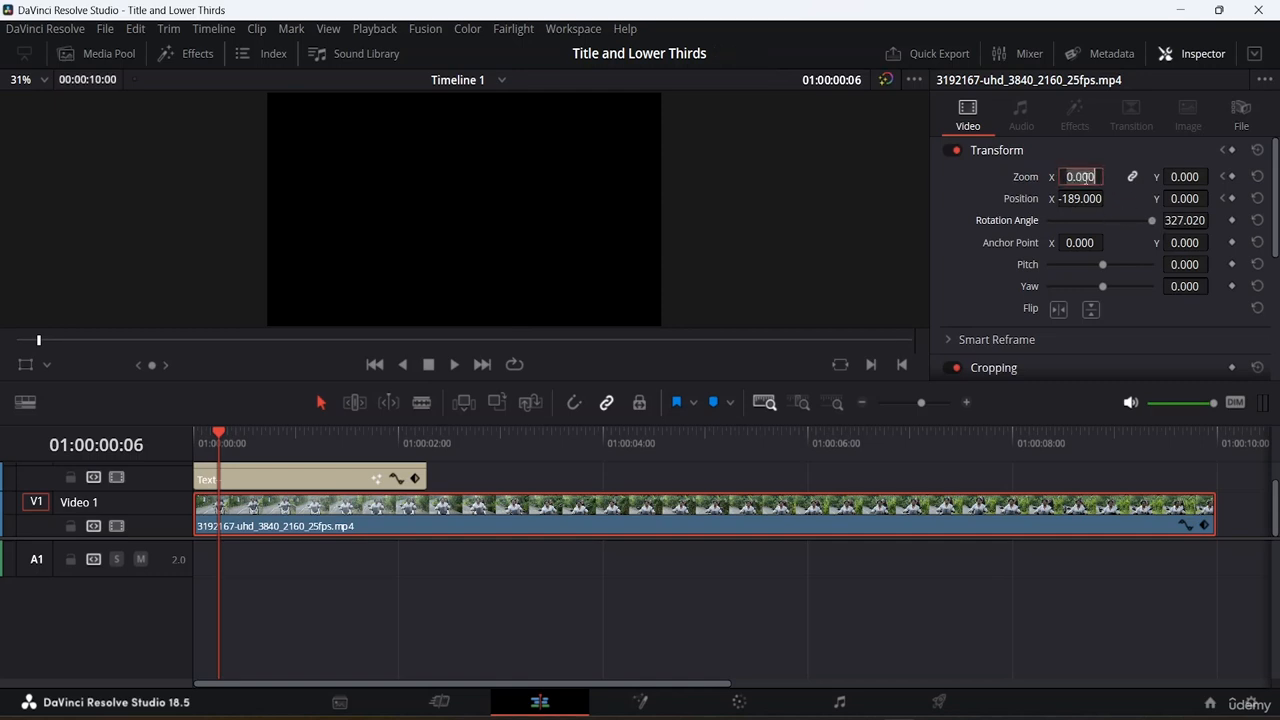
pyautogui.write('1')
pyautogui.press('Return')
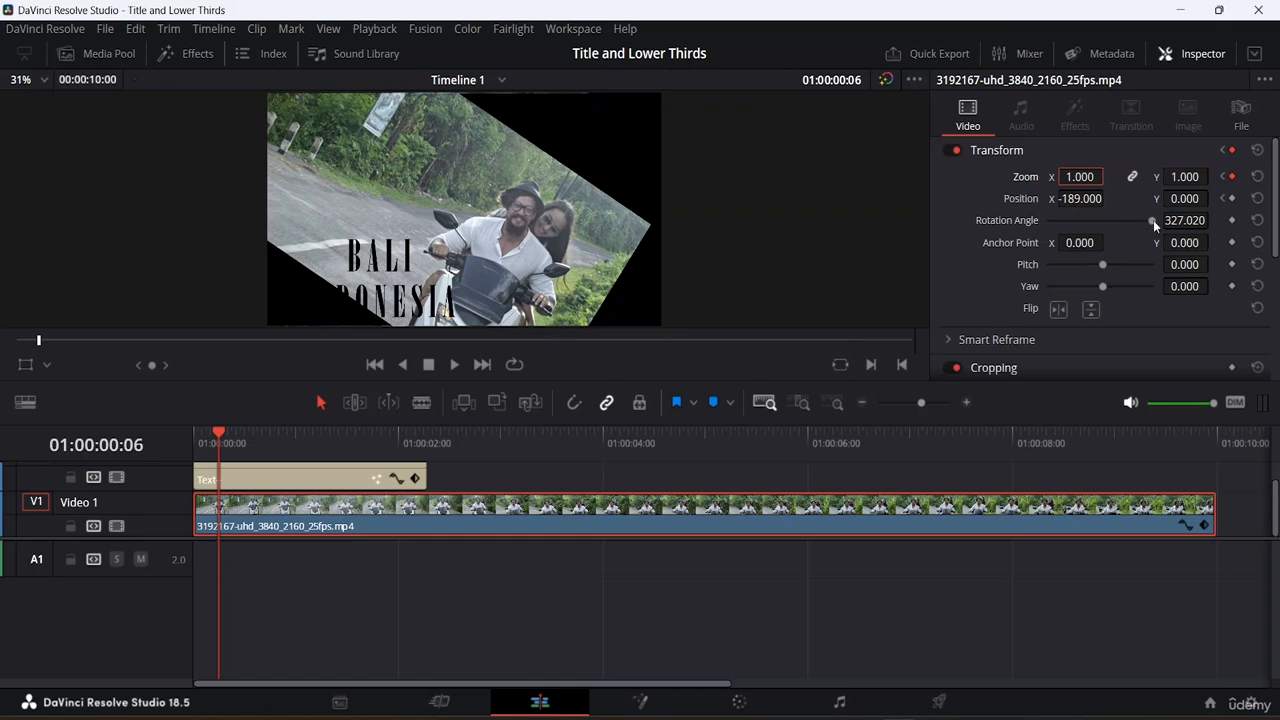
# Set the video clip's rotation angle back to 0.000 and reset its position
pyautogui.moveTo(1153, 220)
pyautogui.mouseDown()
pyautogui.moveTo(1124, 219)
pyautogui.moveTo(1136, 219)
pyautogui.mouseUp()
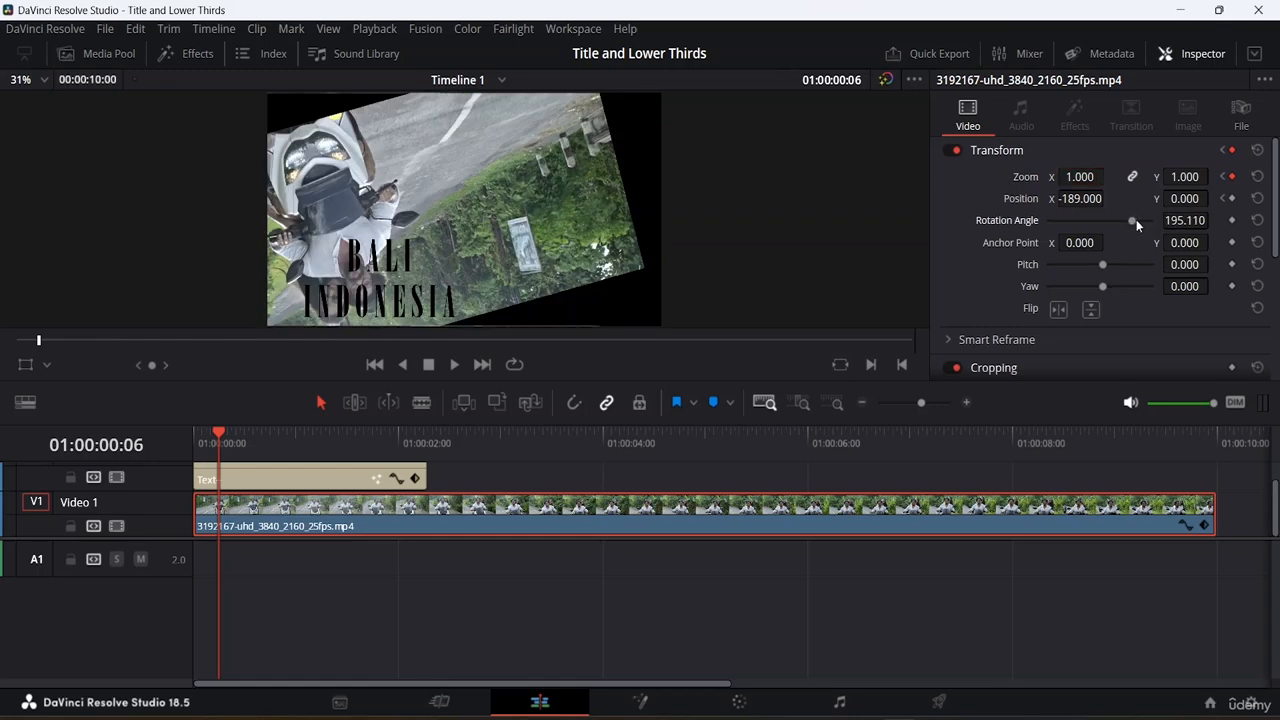
pyautogui.click(1193, 224)
pyautogui.write('0')
pyautogui.press('Return')
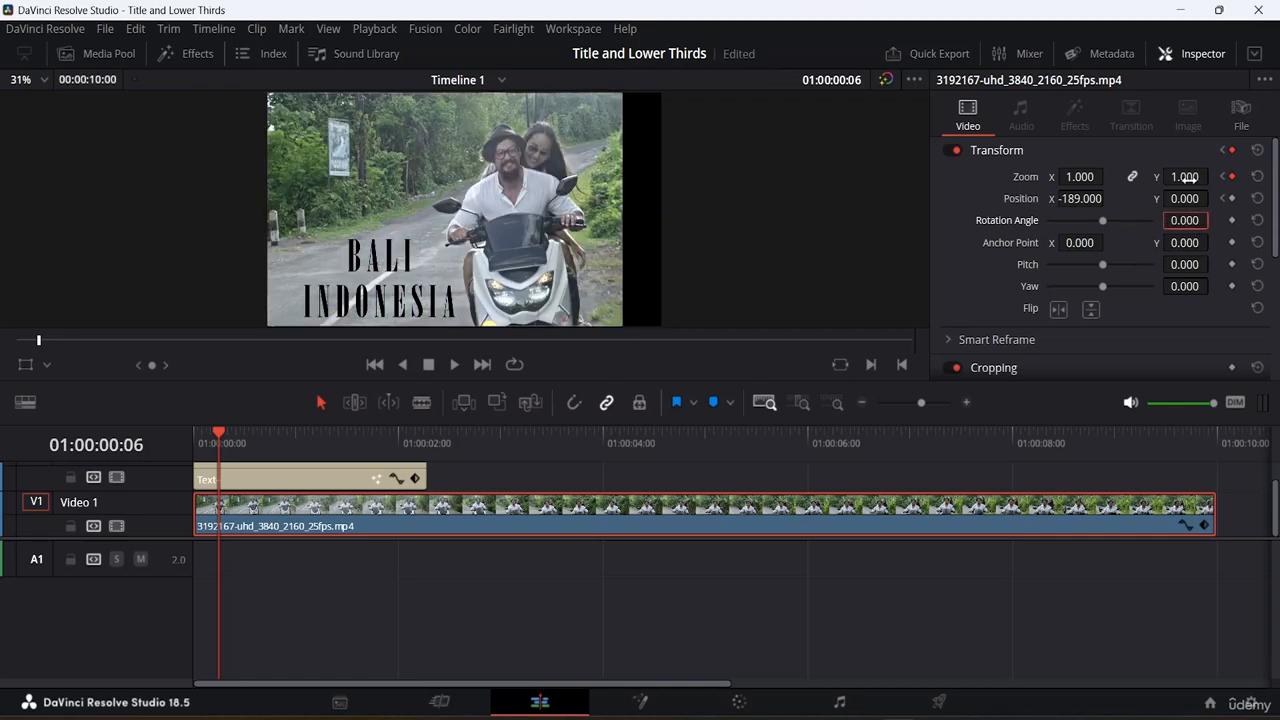
pyautogui.click(1258, 198)
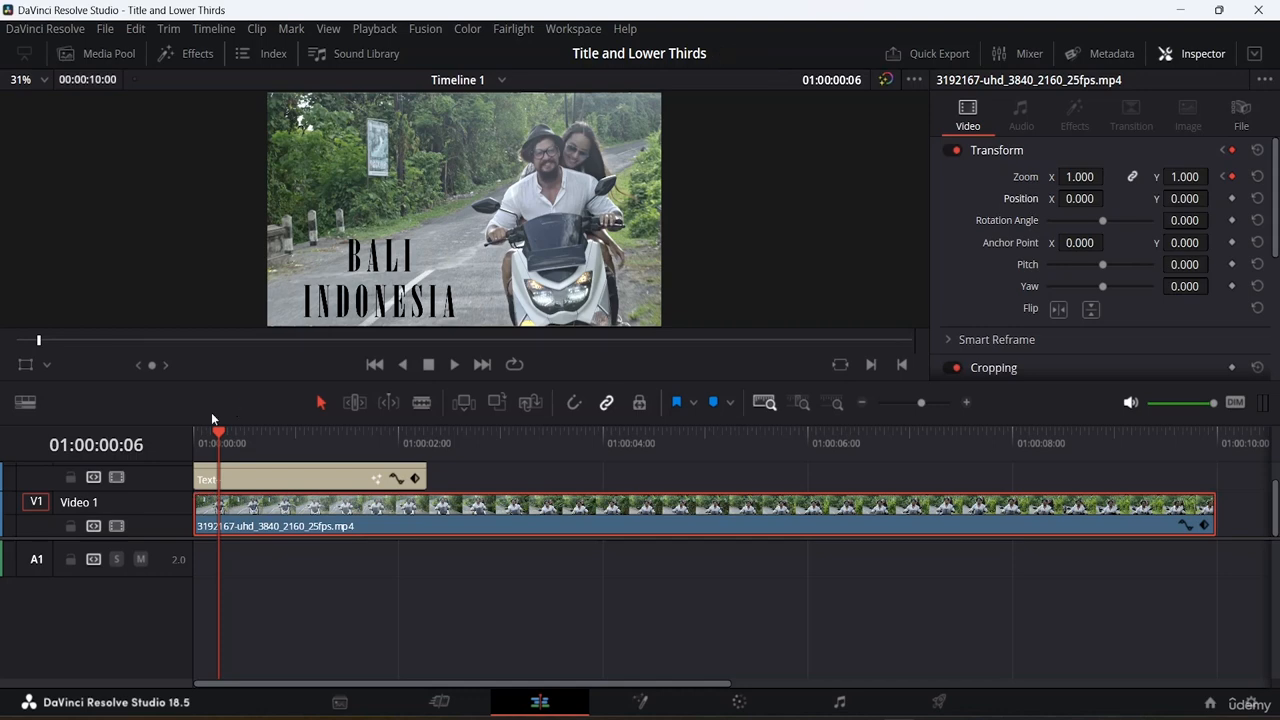
# Play the video clip's zoom animation from the timeline start and stop at 01:00:02:03
pyautogui.moveTo(217, 436); pyautogui.dragTo(2, 437)
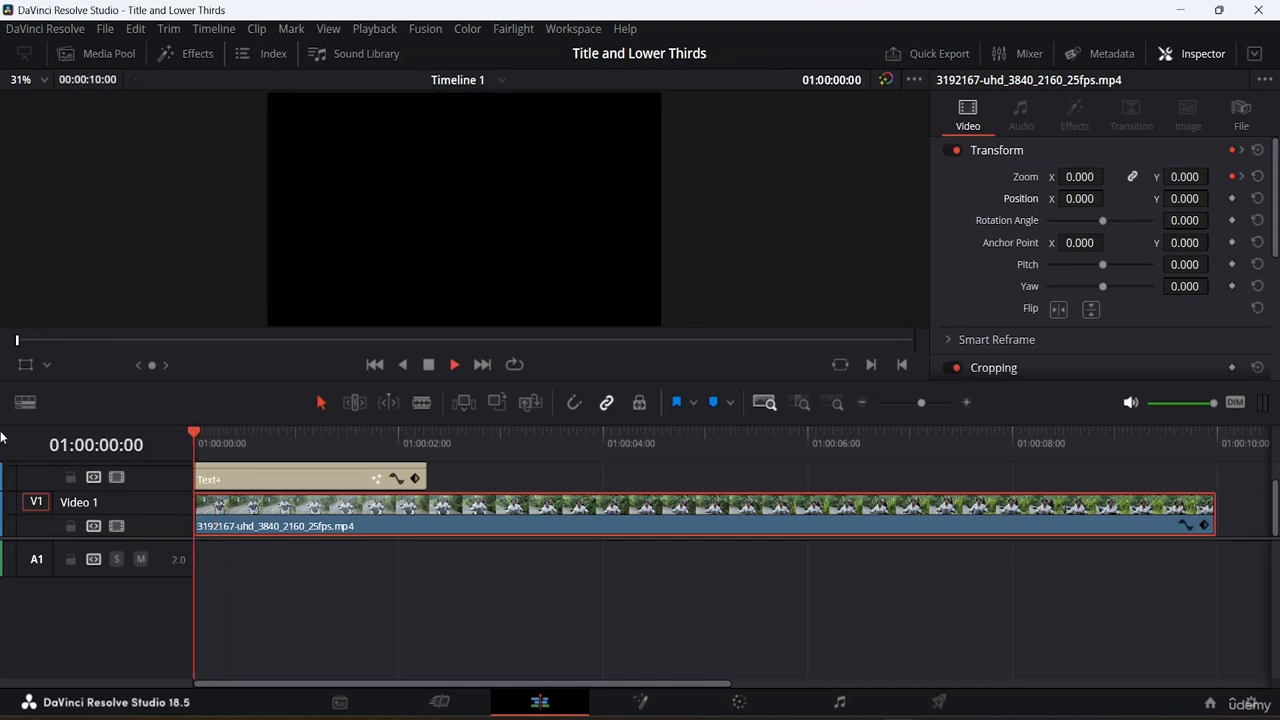
pyautogui.press('space')
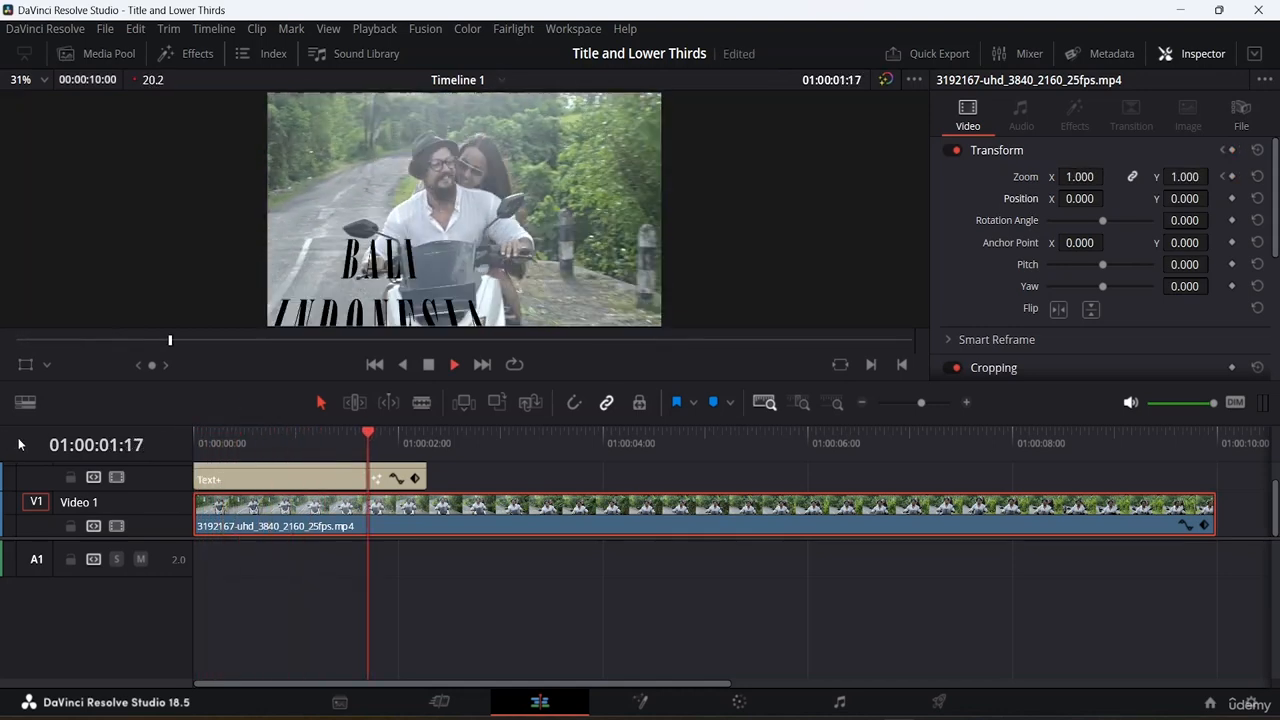
pyautogui.press('space')
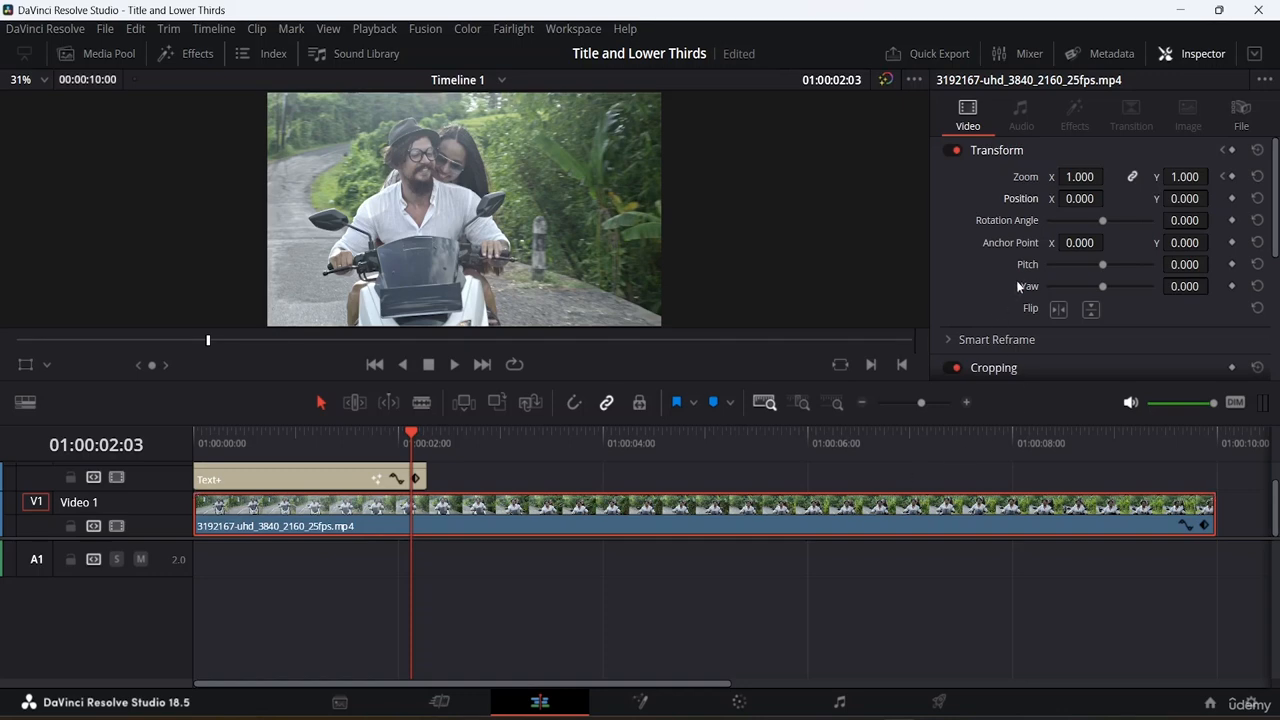
# Examine the transform and composite settings of the video clip and of the Text+ title
pyautogui.scroll(-5, 1016, 288)
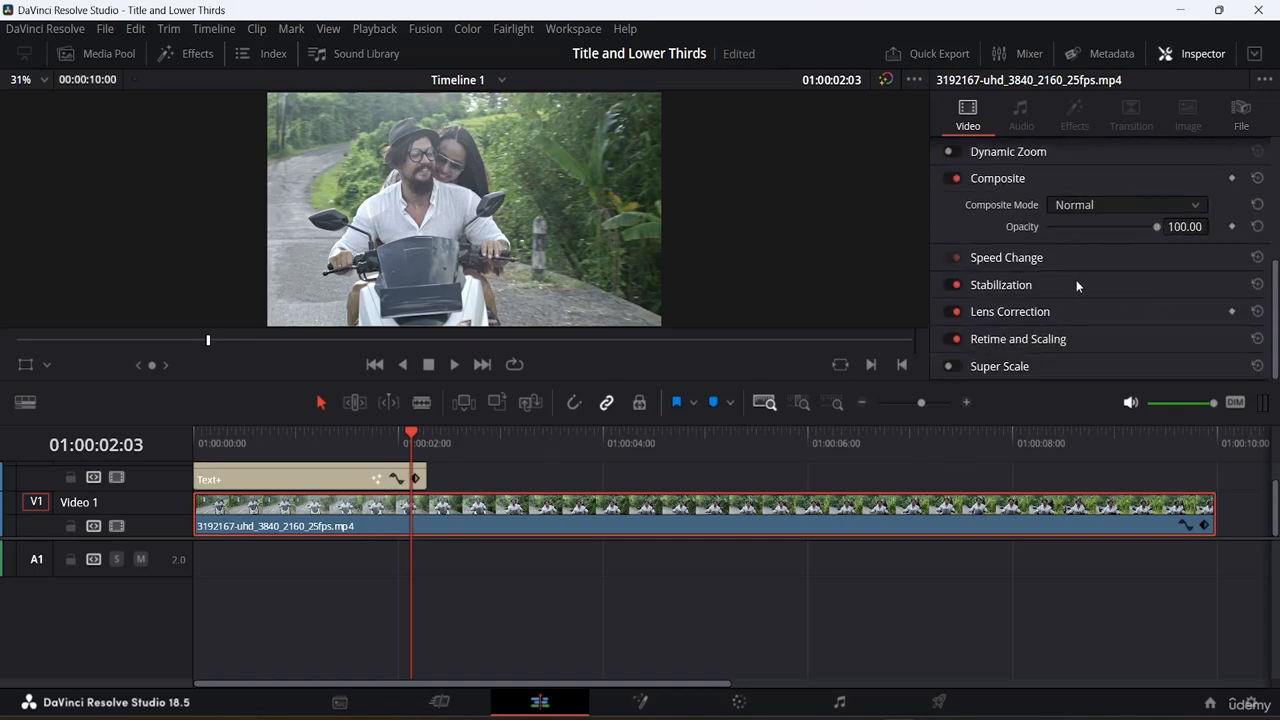
pyautogui.scroll(5, 1077, 286)
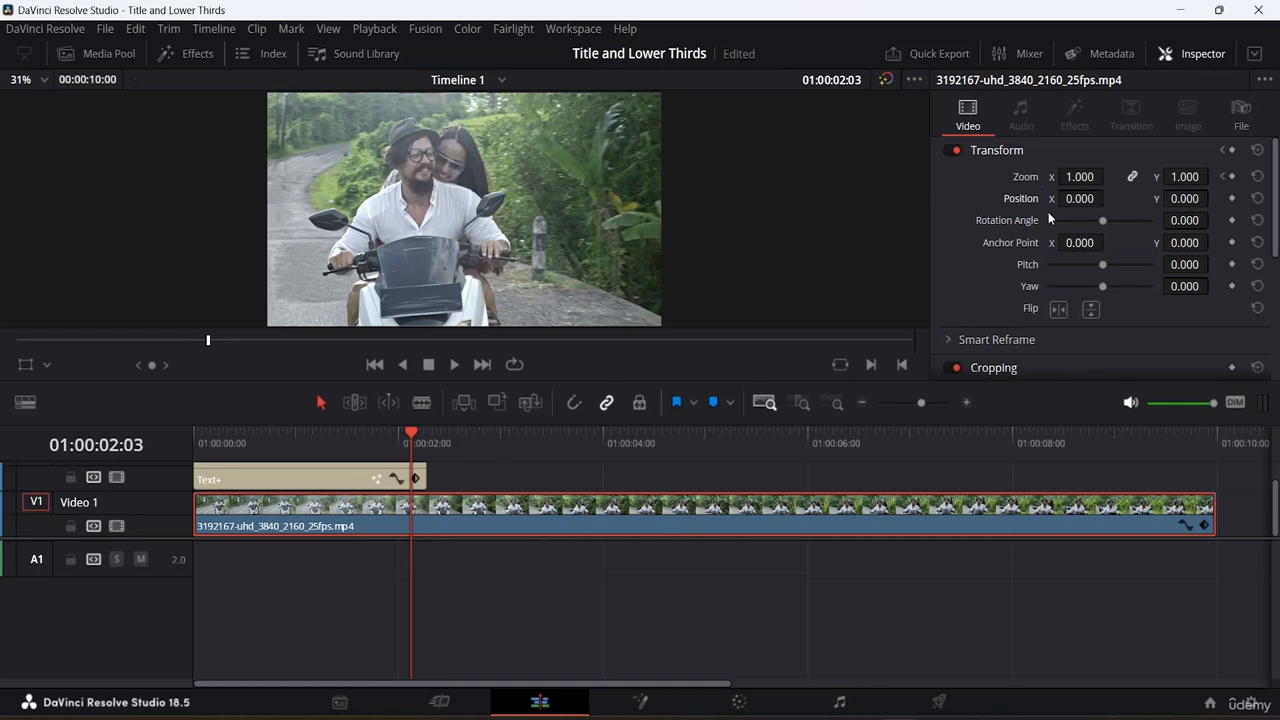
pyautogui.click(380, 480)
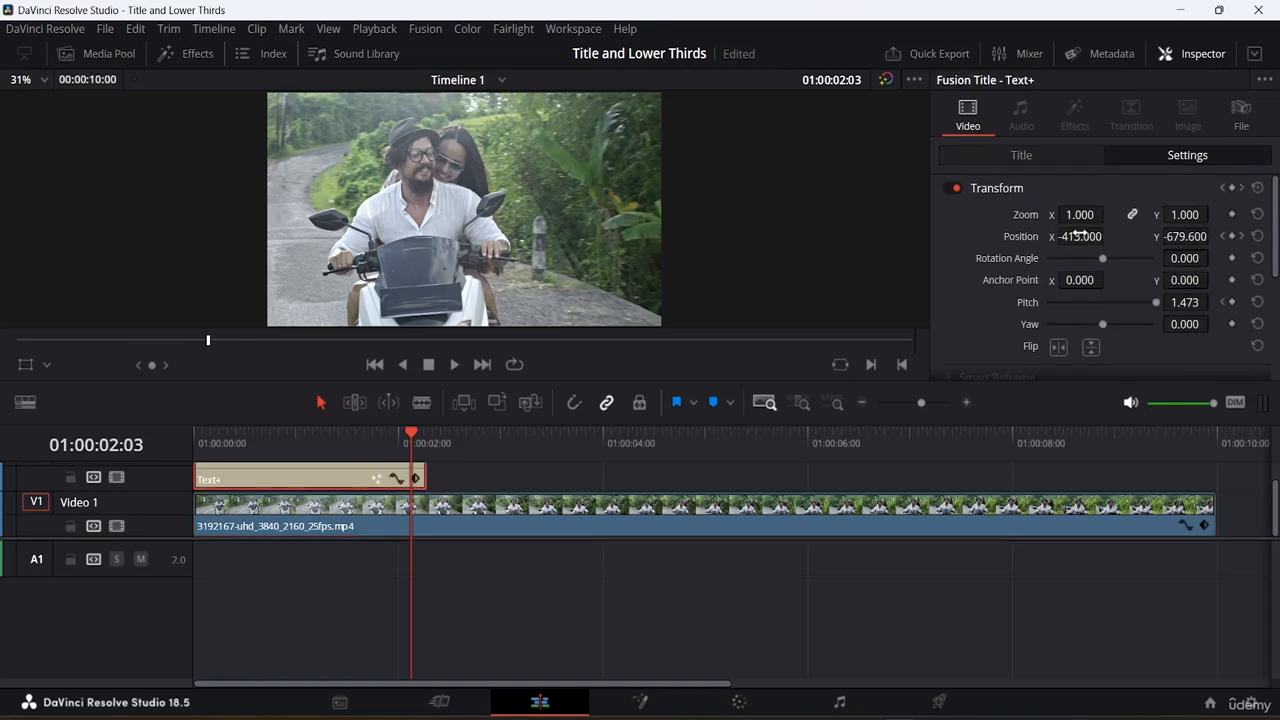
pyautogui.scroll(-3, 1065, 257)
pyautogui.scroll(2, 1062, 270)
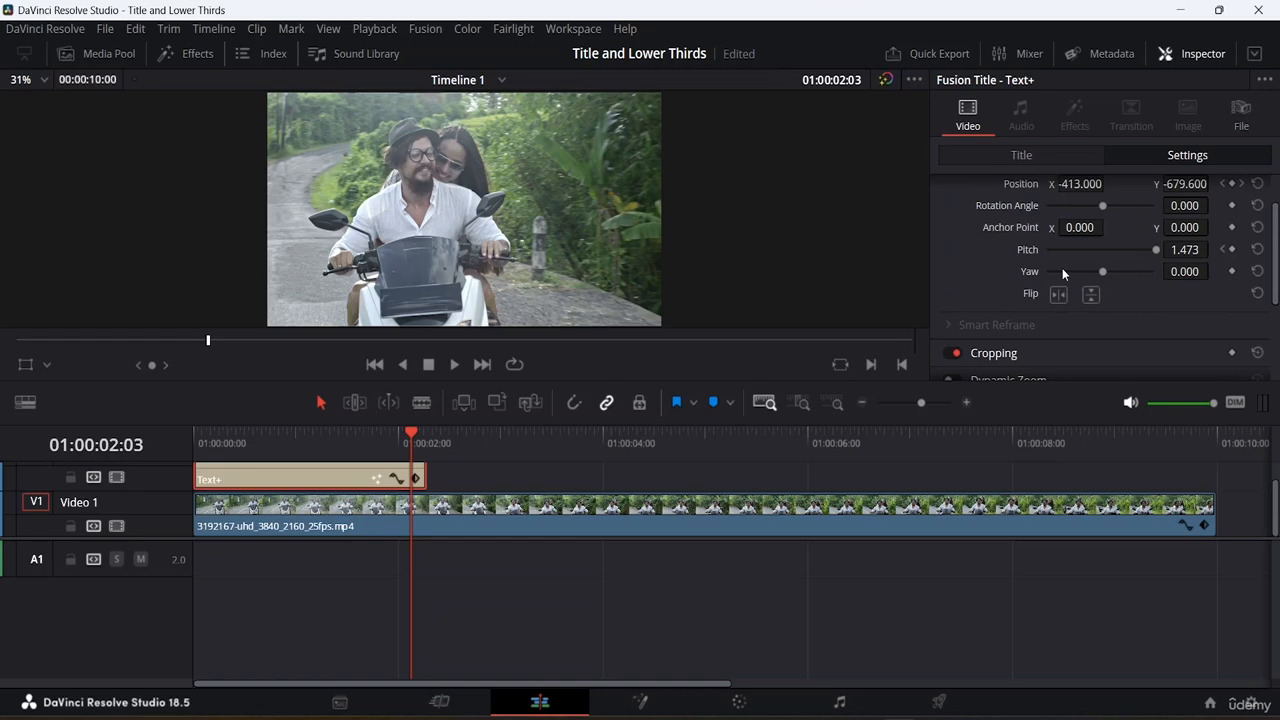
pyautogui.scroll(-2, 1063, 272)
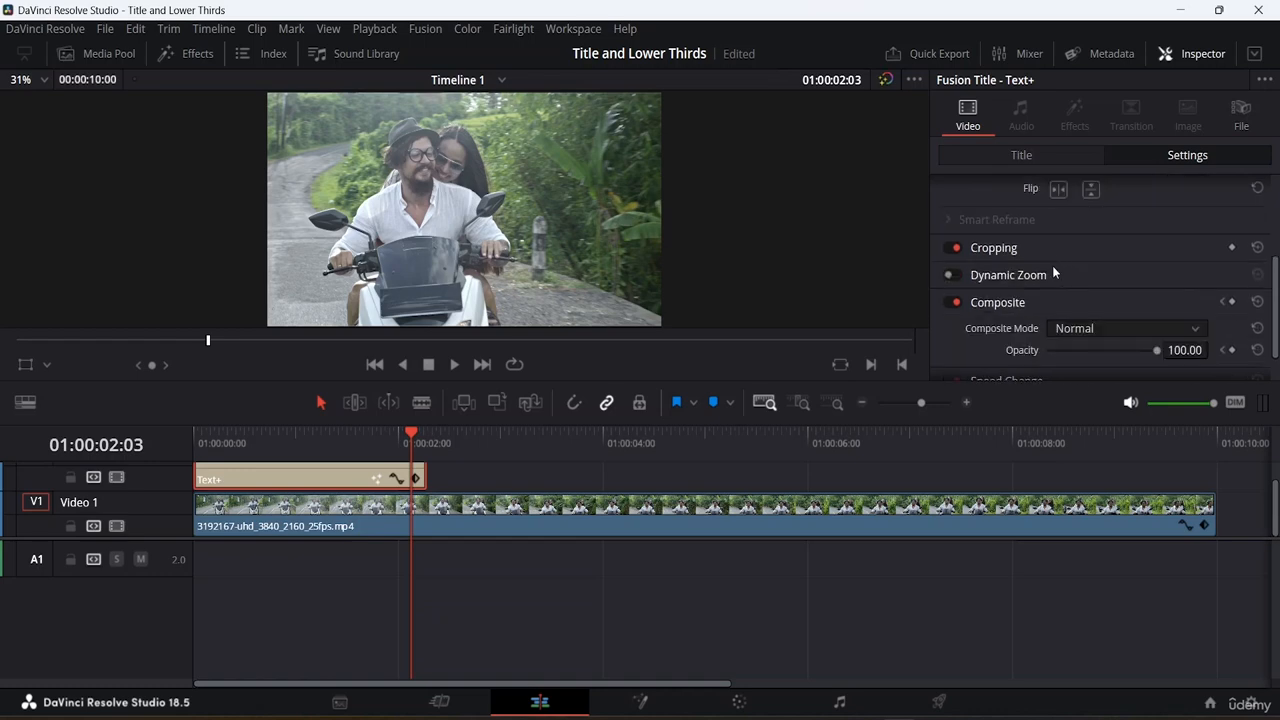
pyautogui.scroll(-1, 1014, 275)
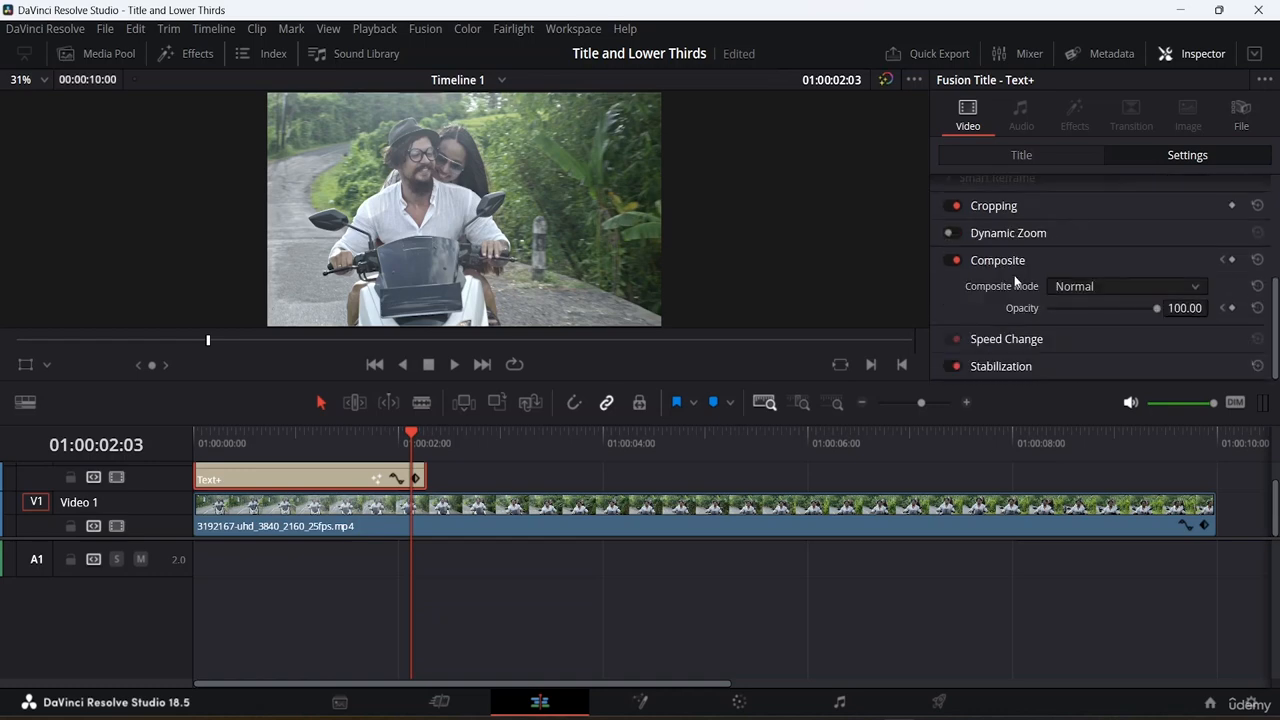